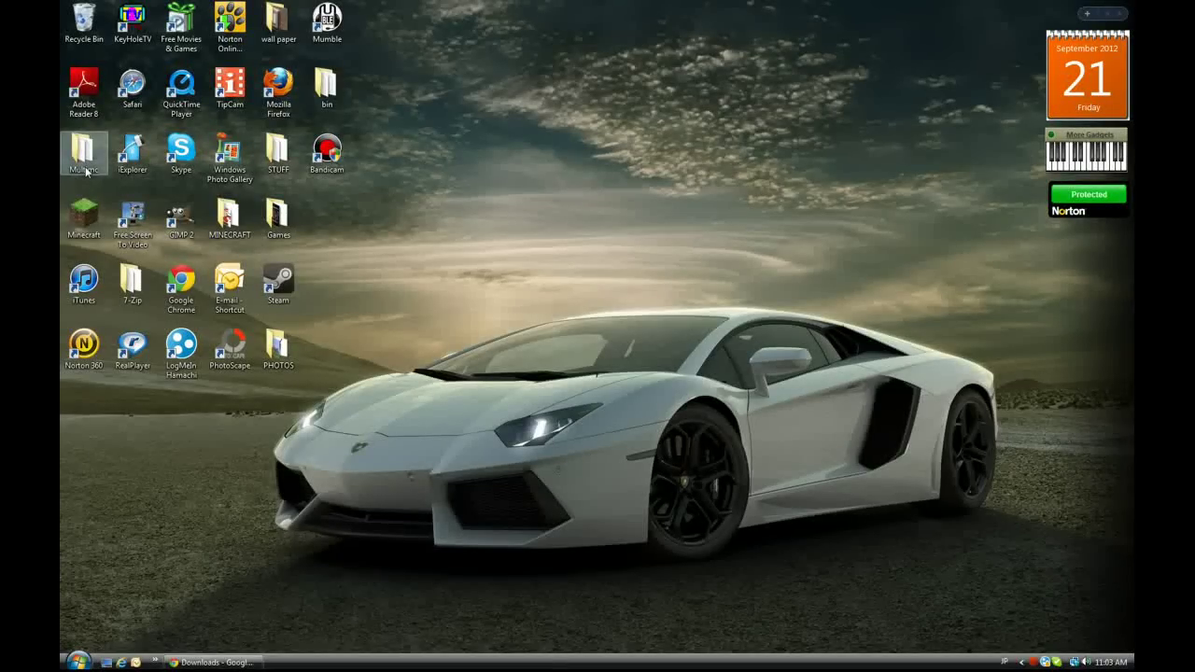
- Open the Multimc folder on the desktop to show its 18 items
double_click(84, 158)
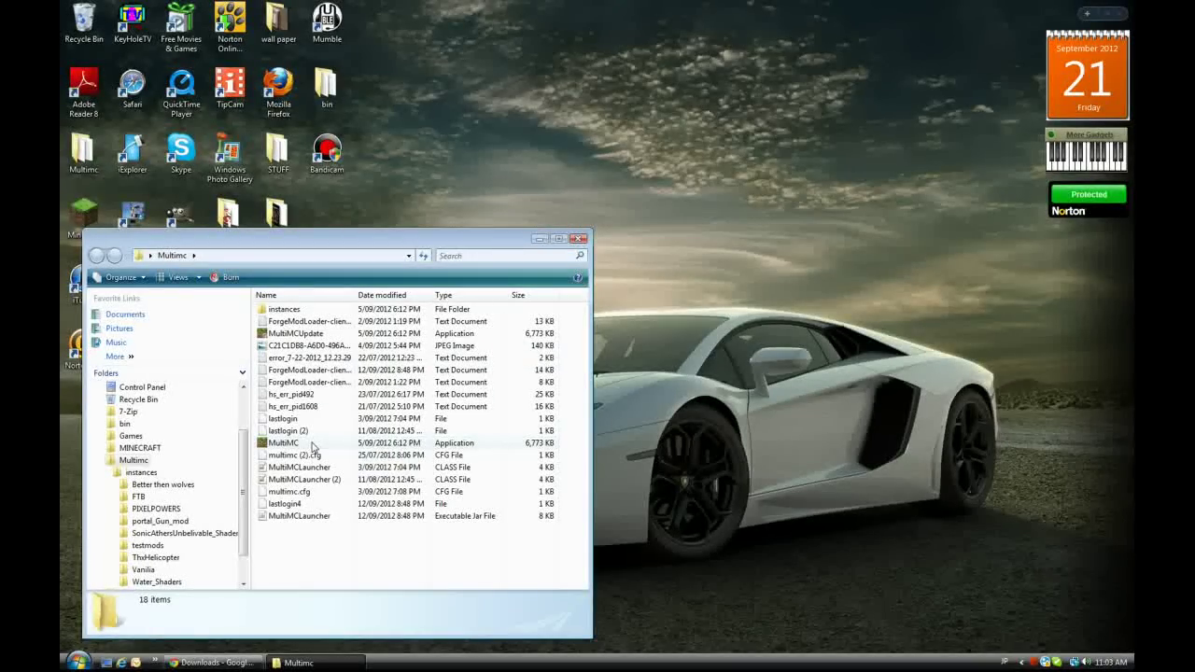
- Launch MultiMC 4.0.1 and accept the Build #63 update
double_click(313, 443)
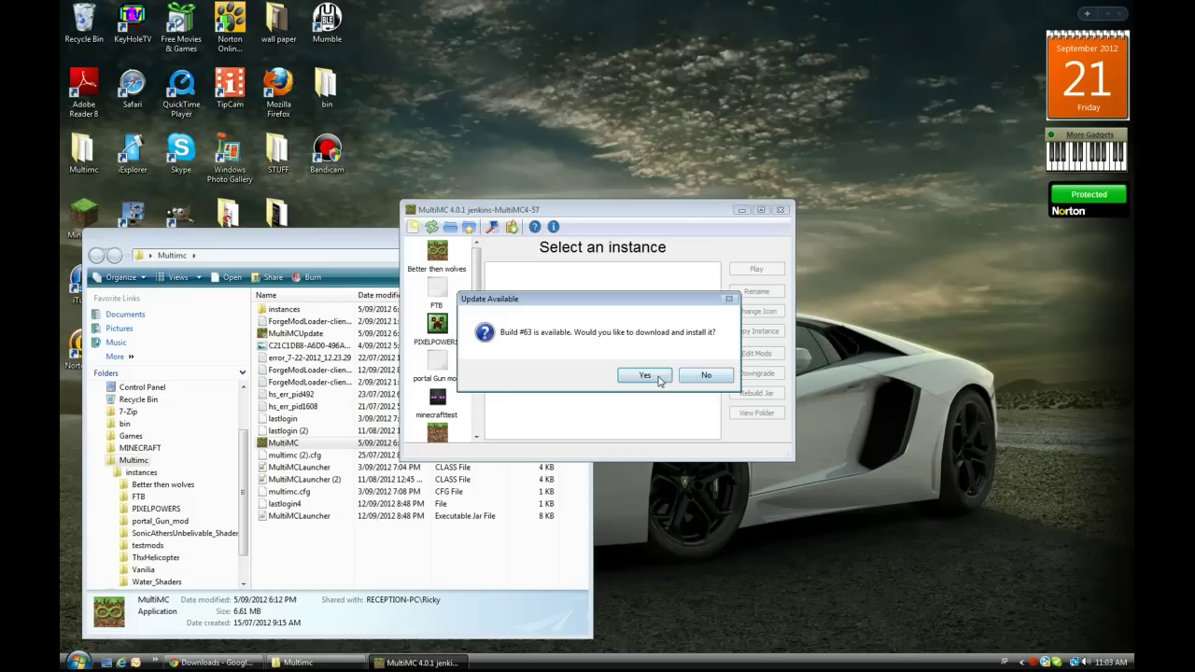
click(659, 379)
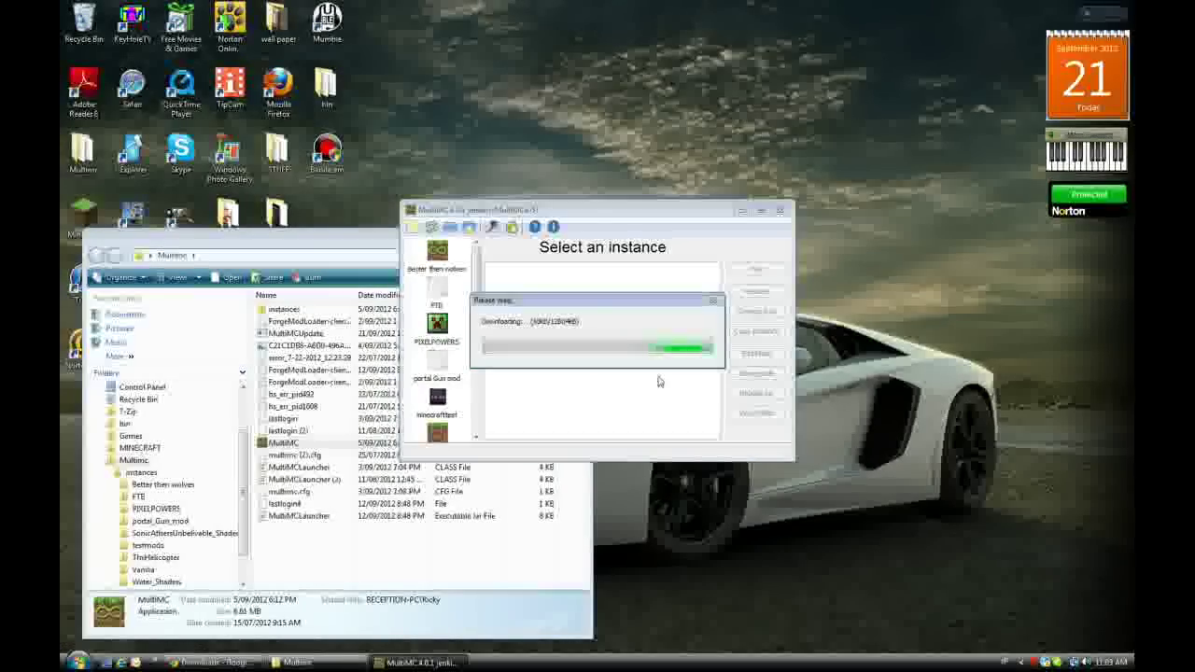
double_click(284, 309)
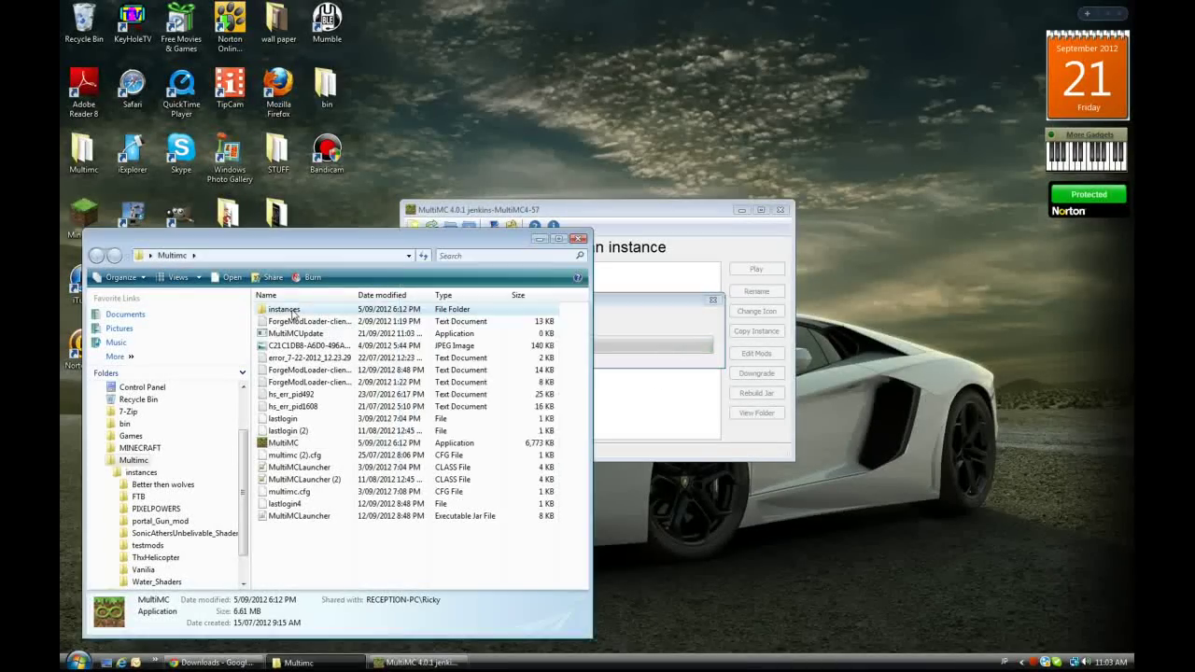
double_click(349, 408)
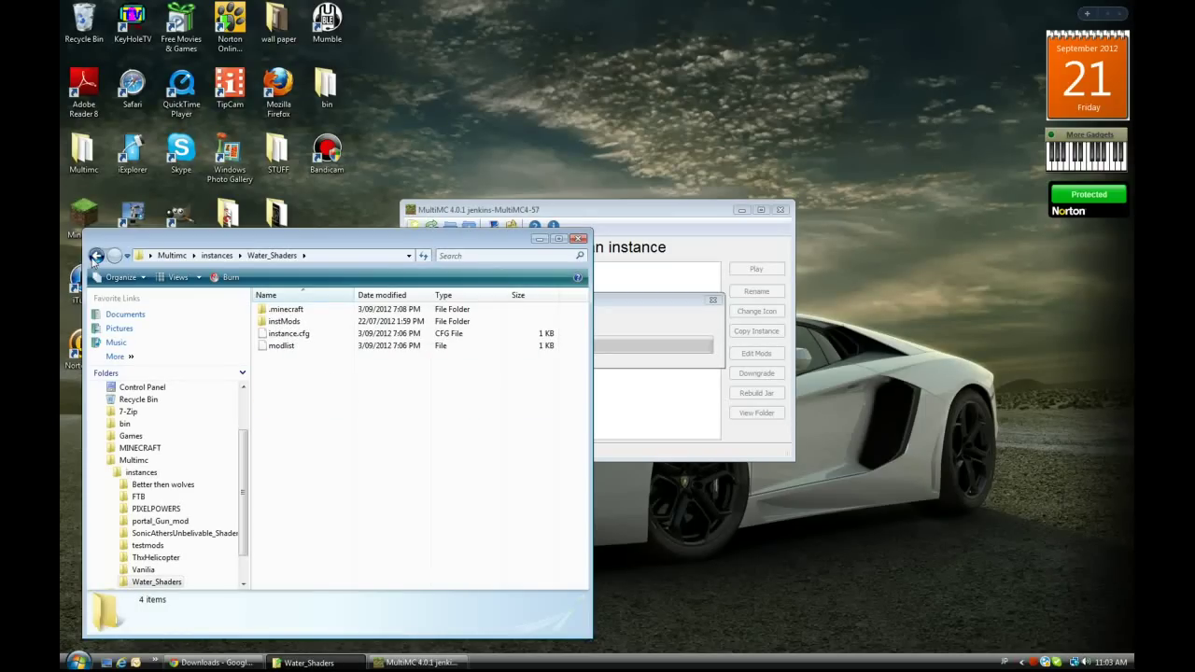
click(96, 255)
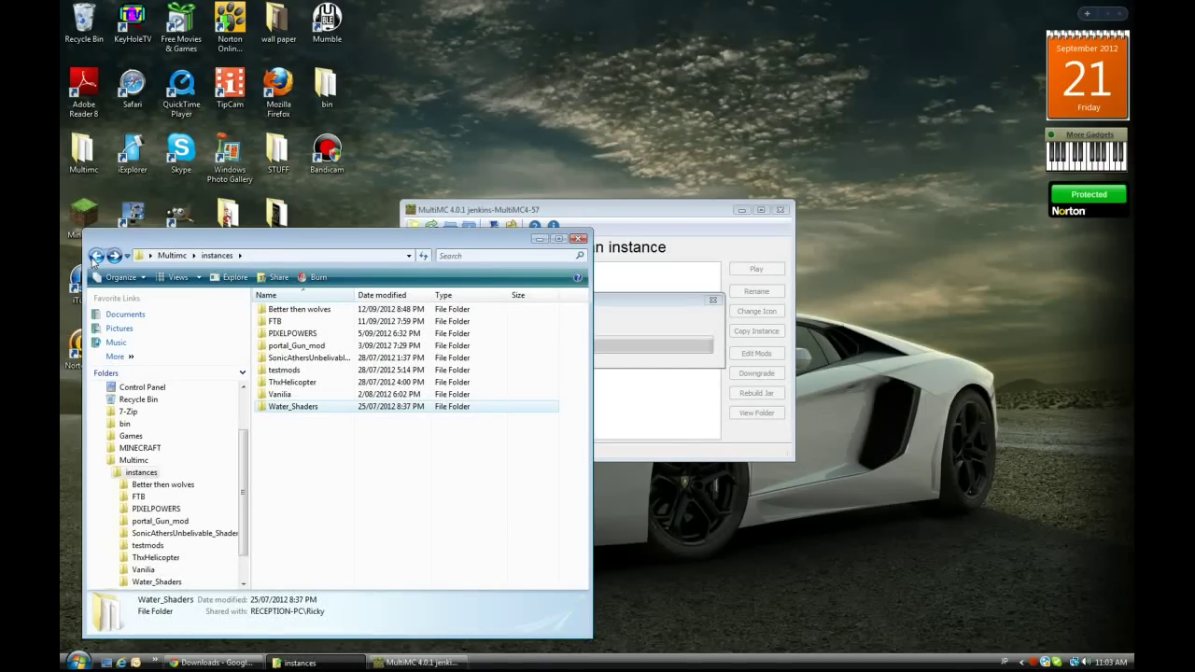
click(96, 255)
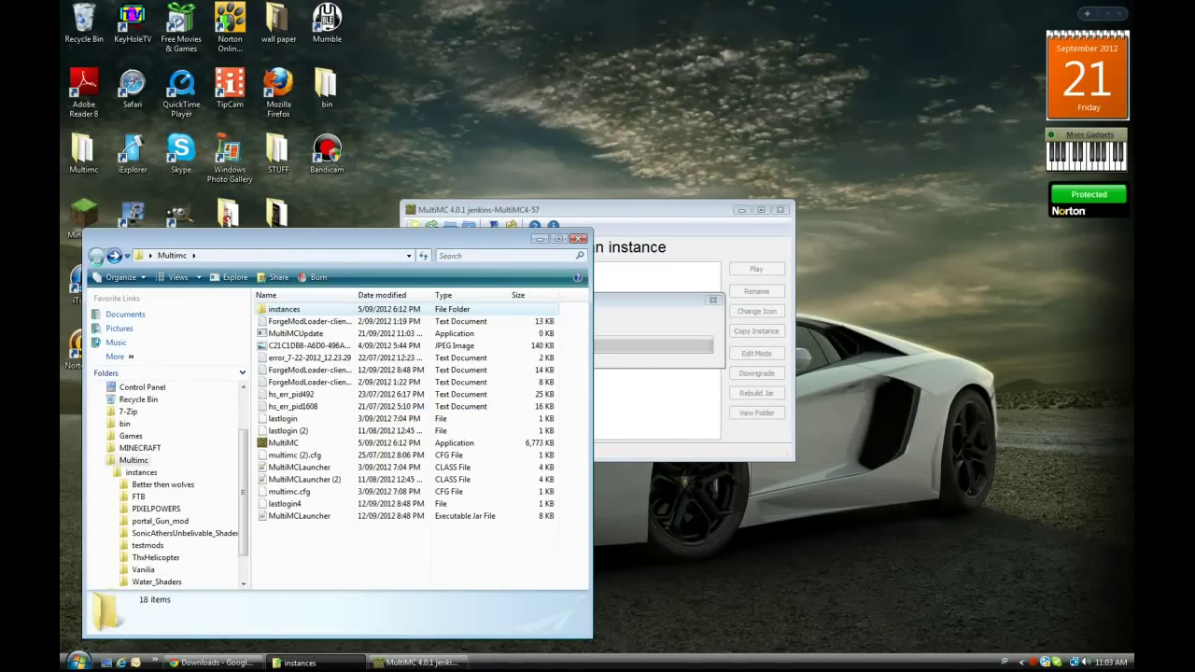
click(693, 415)
click(493, 554)
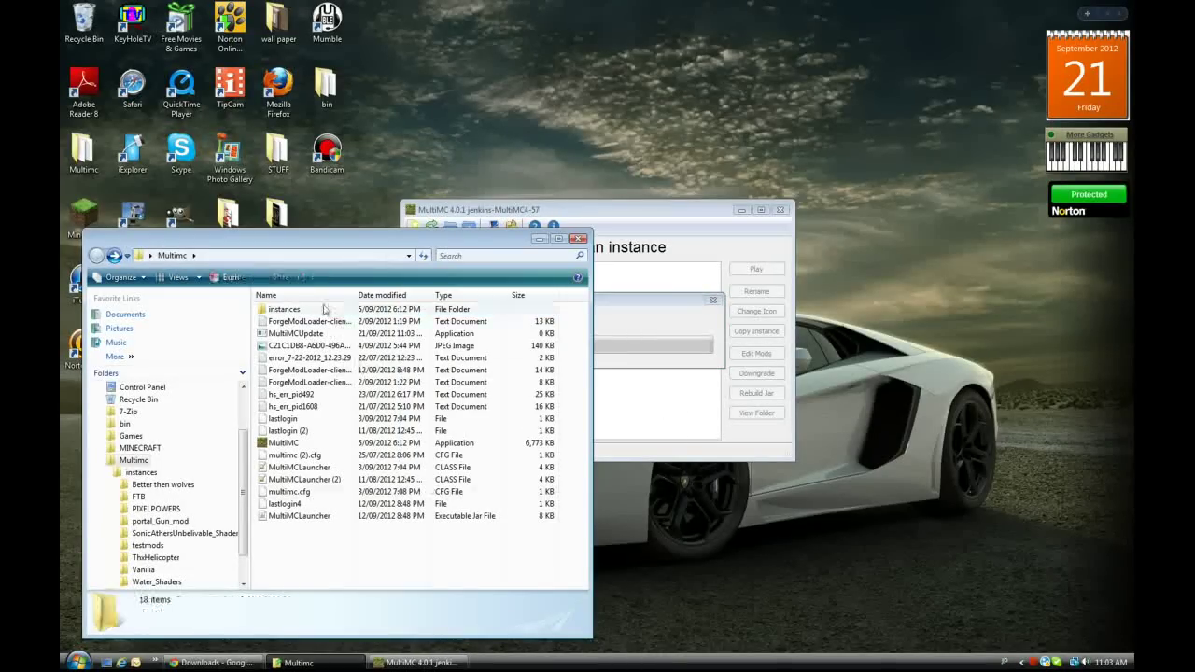
double_click(324, 310)
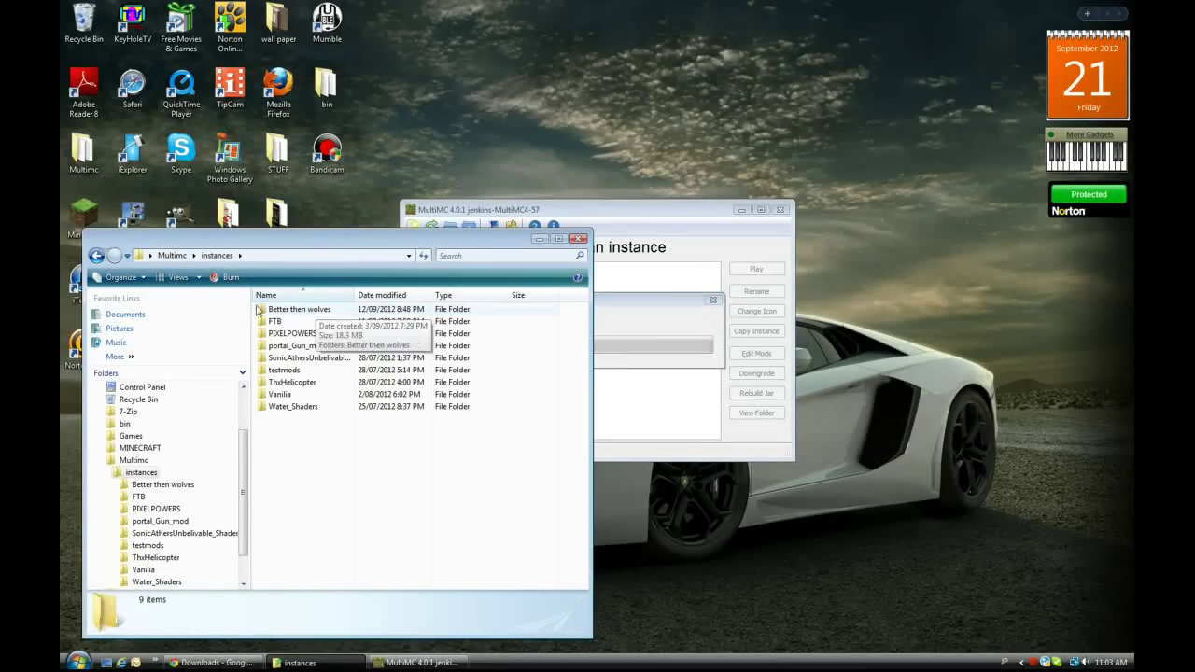
click(96, 256)
click(693, 378)
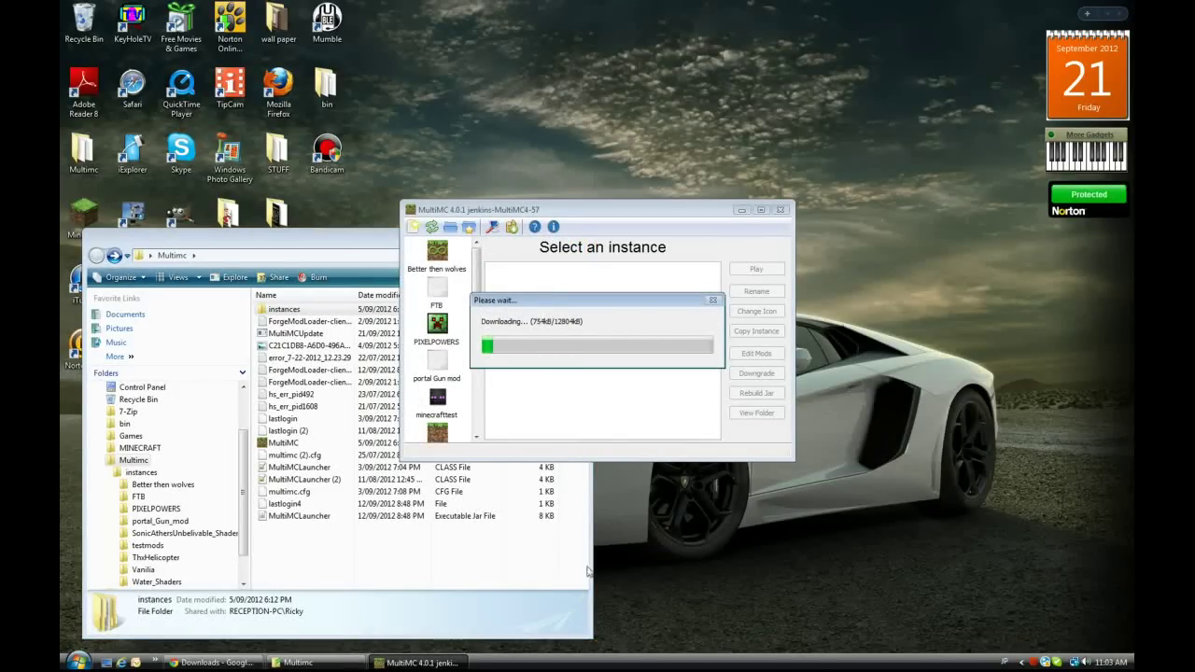
drag(285, 240, 453, 202)
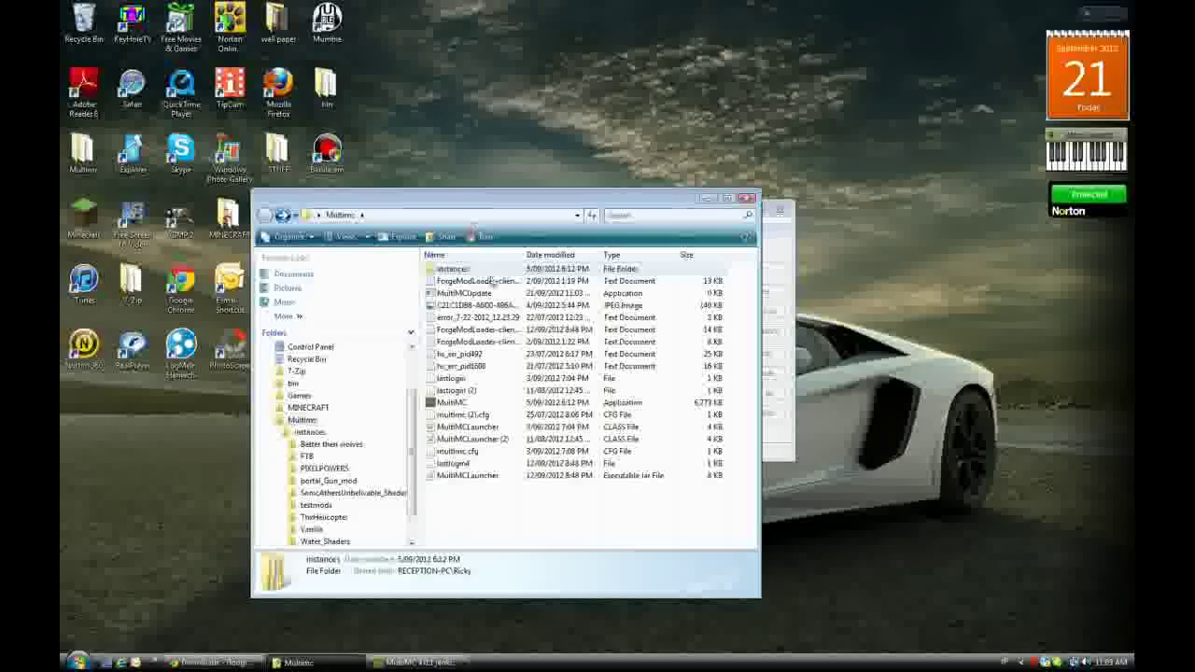
double_click(490, 269)
double_click(488, 269)
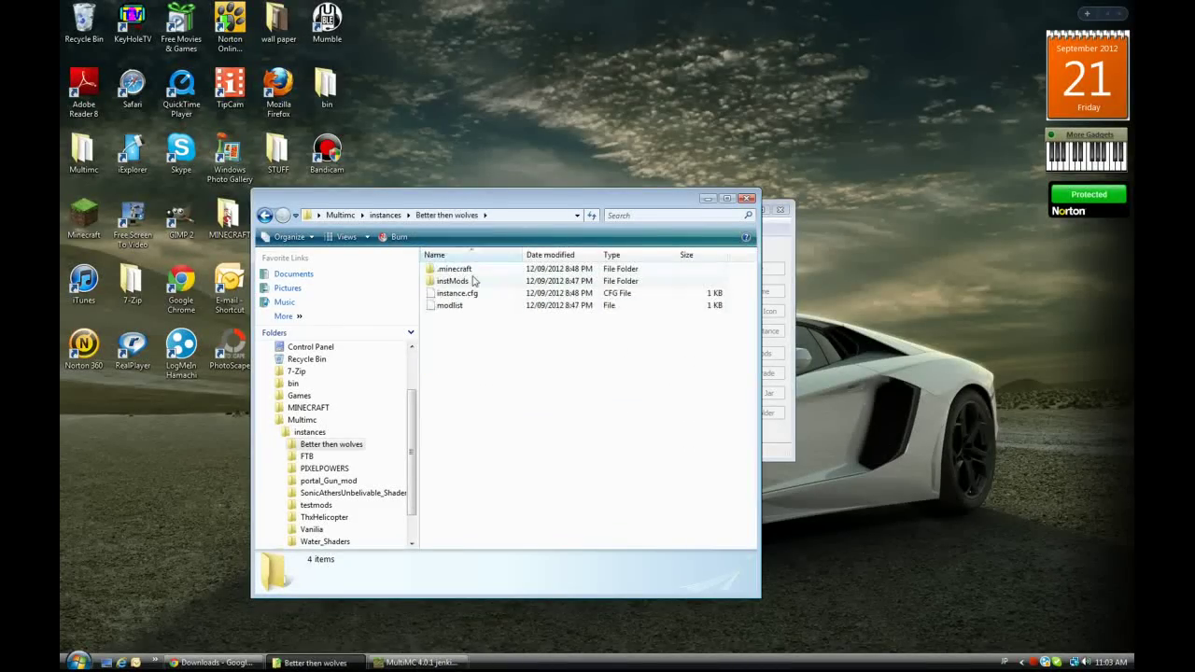
double_click(476, 269)
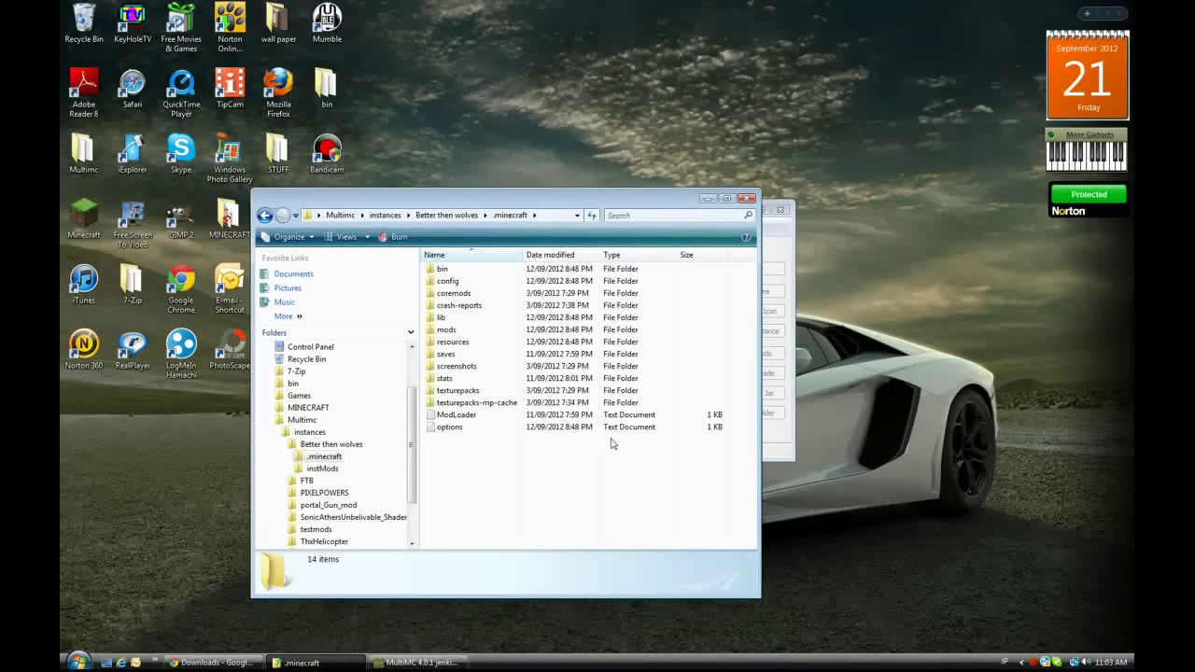
double_click(467, 271)
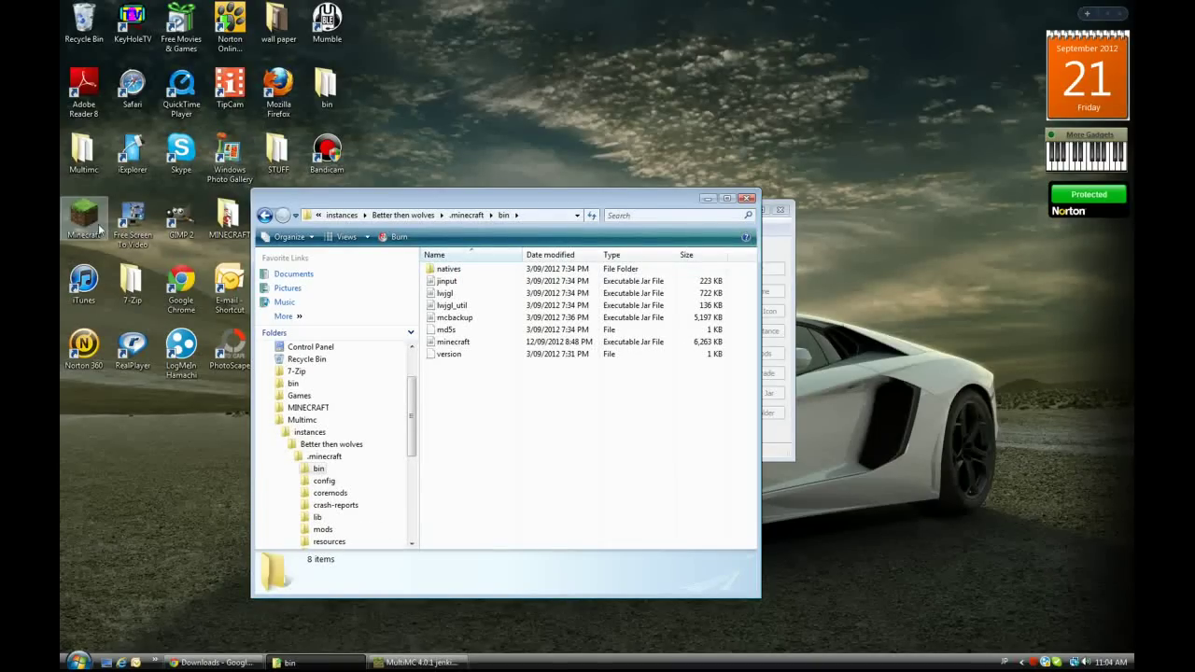
click(265, 216)
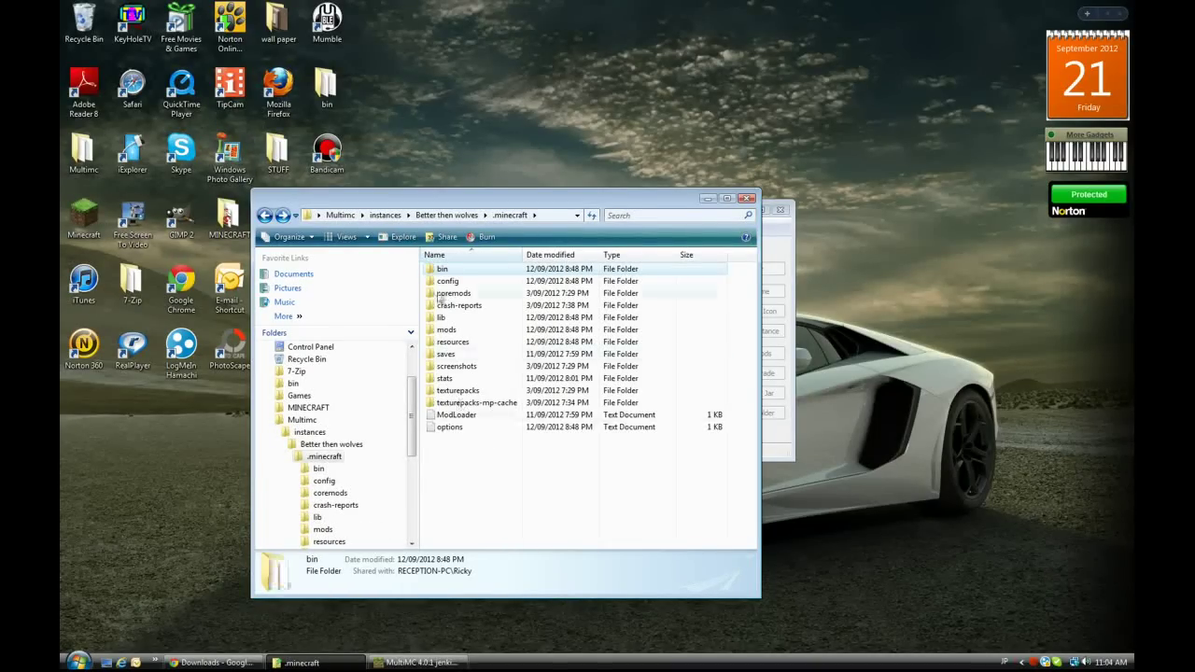
click(267, 217)
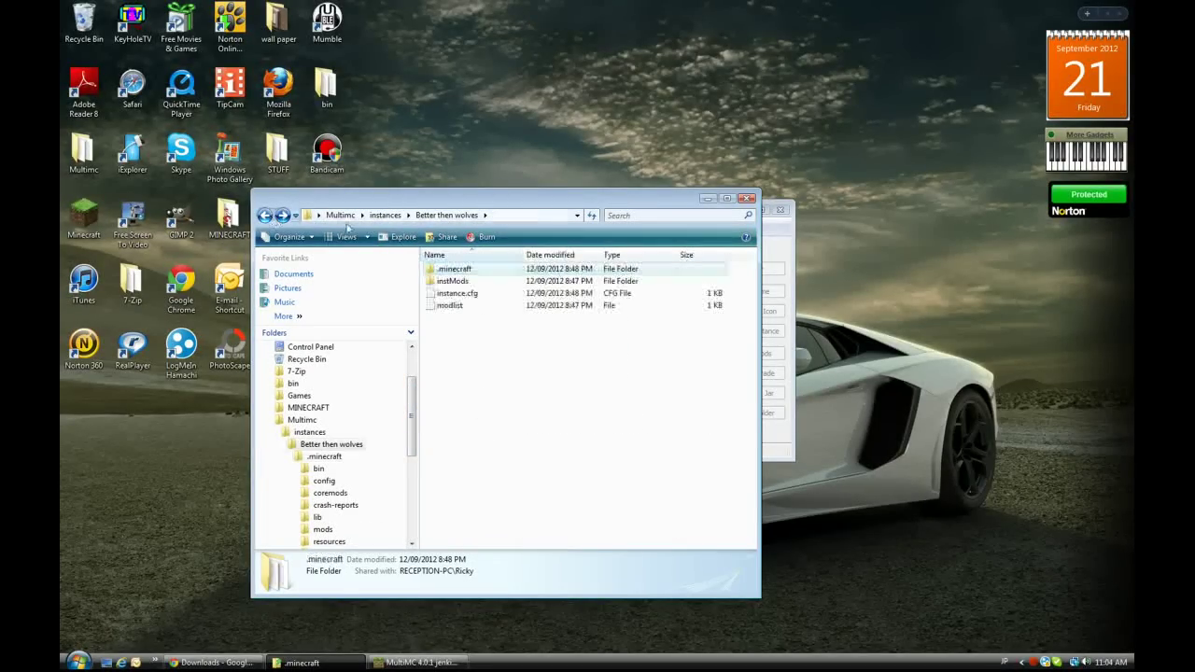
click(265, 215)
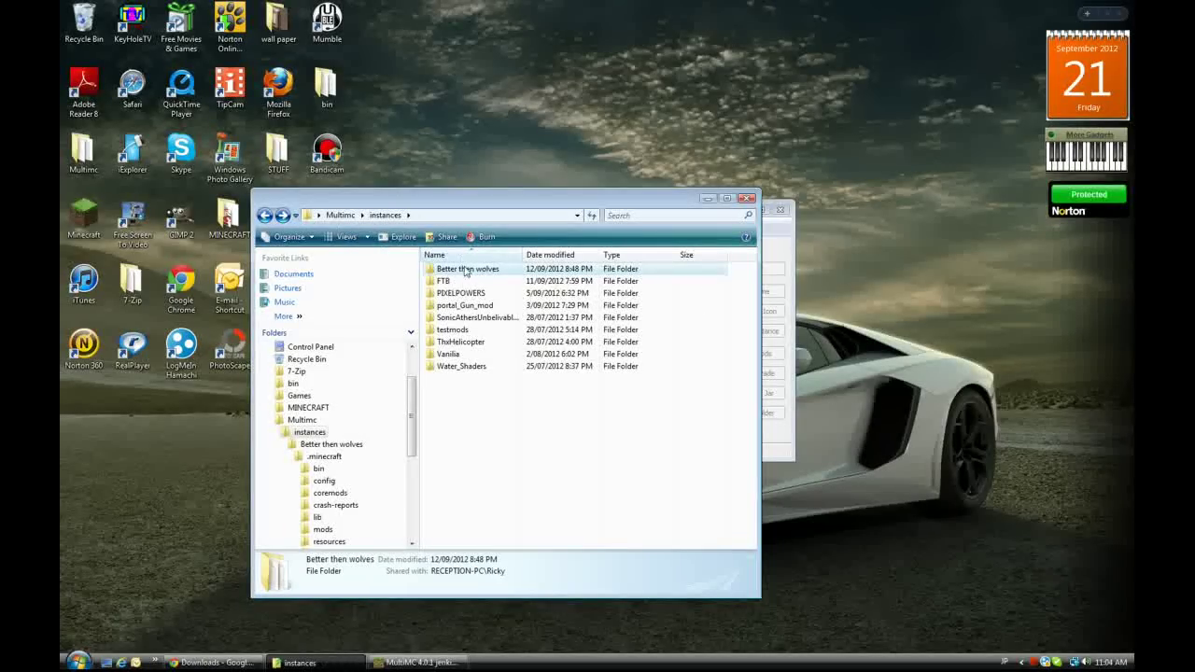
double_click(462, 342)
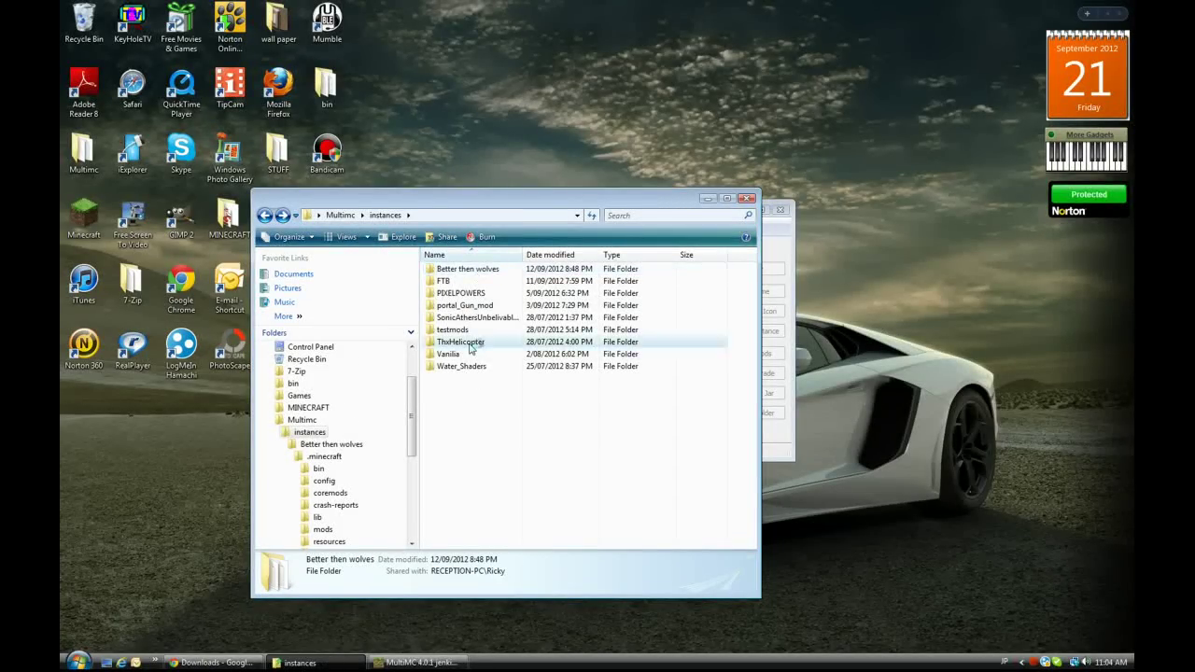
click(265, 216)
double_click(456, 318)
click(264, 220)
double_click(459, 306)
click(266, 216)
click(265, 216)
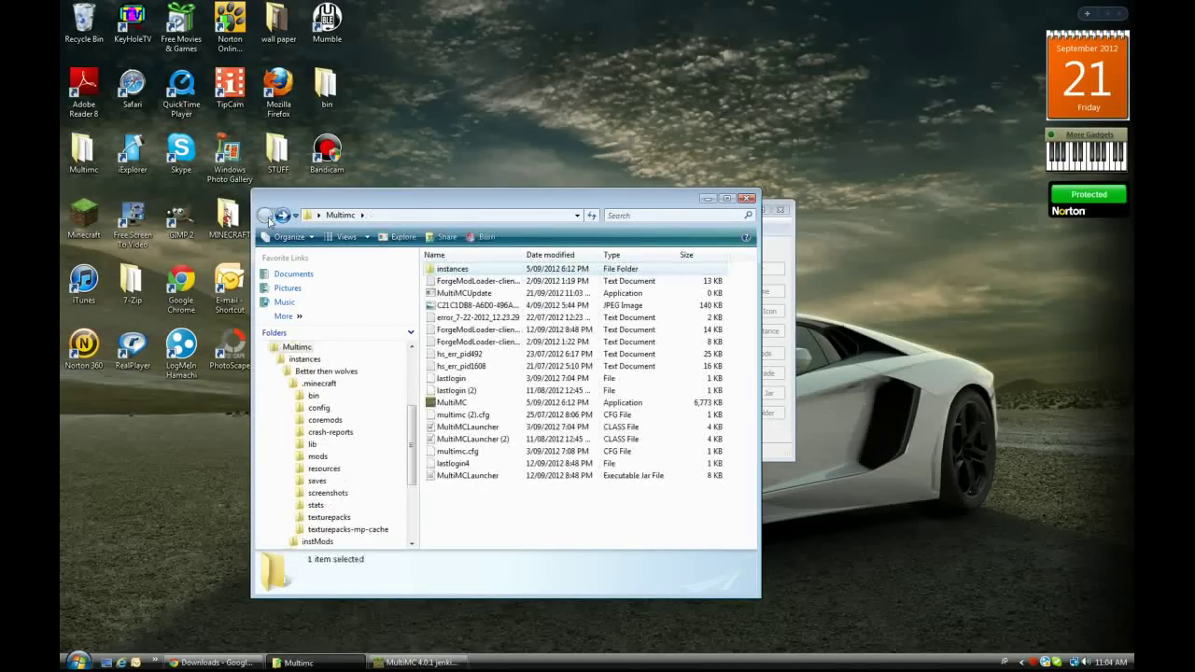
double_click(493, 273)
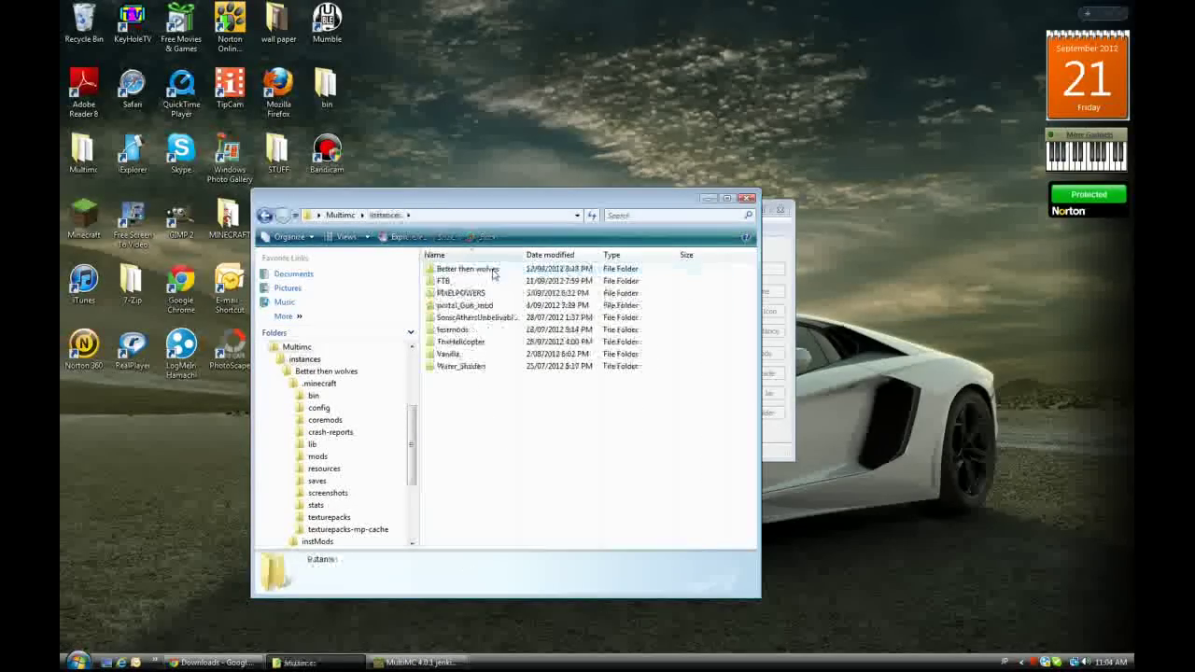
click(266, 215)
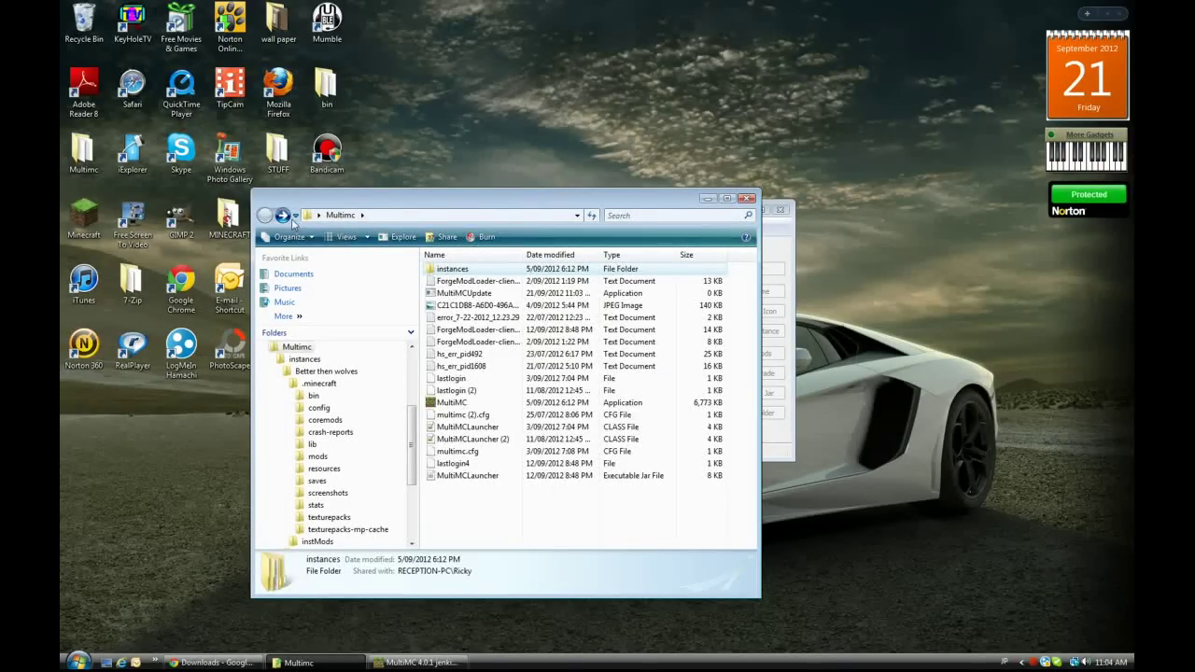
click(282, 215)
click(265, 216)
drag(288, 199, 481, 360)
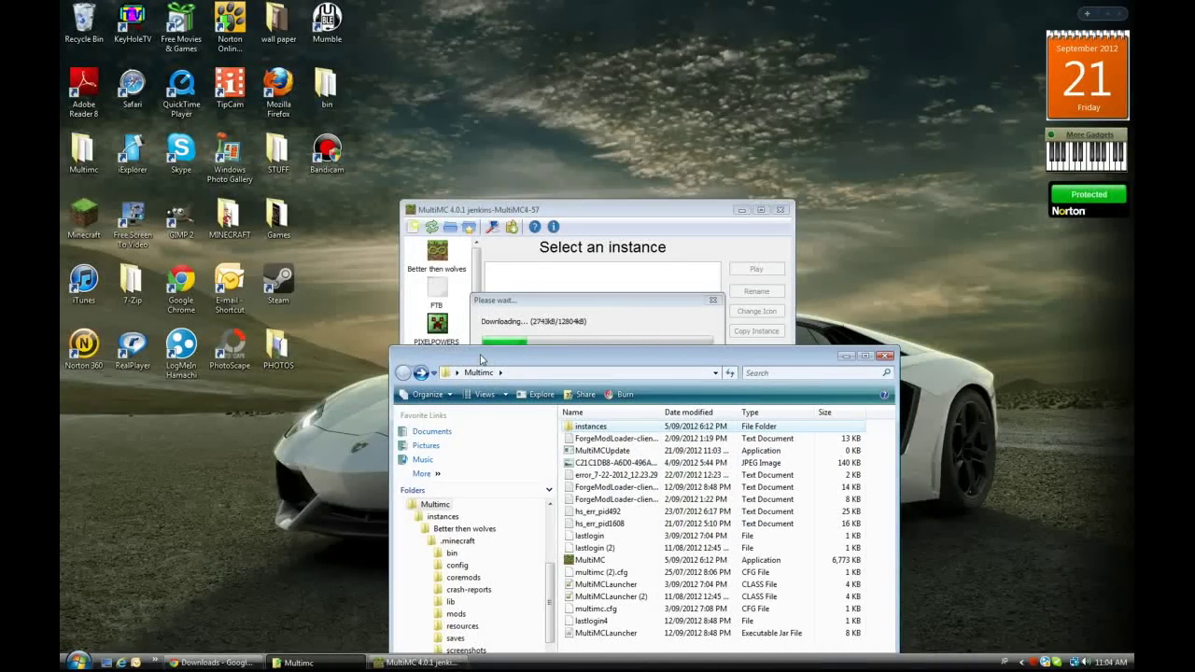
- Shift the file window around and peek into the instances folder while MultiMC restarts as 4.1.0
drag(481, 359, 459, 412)
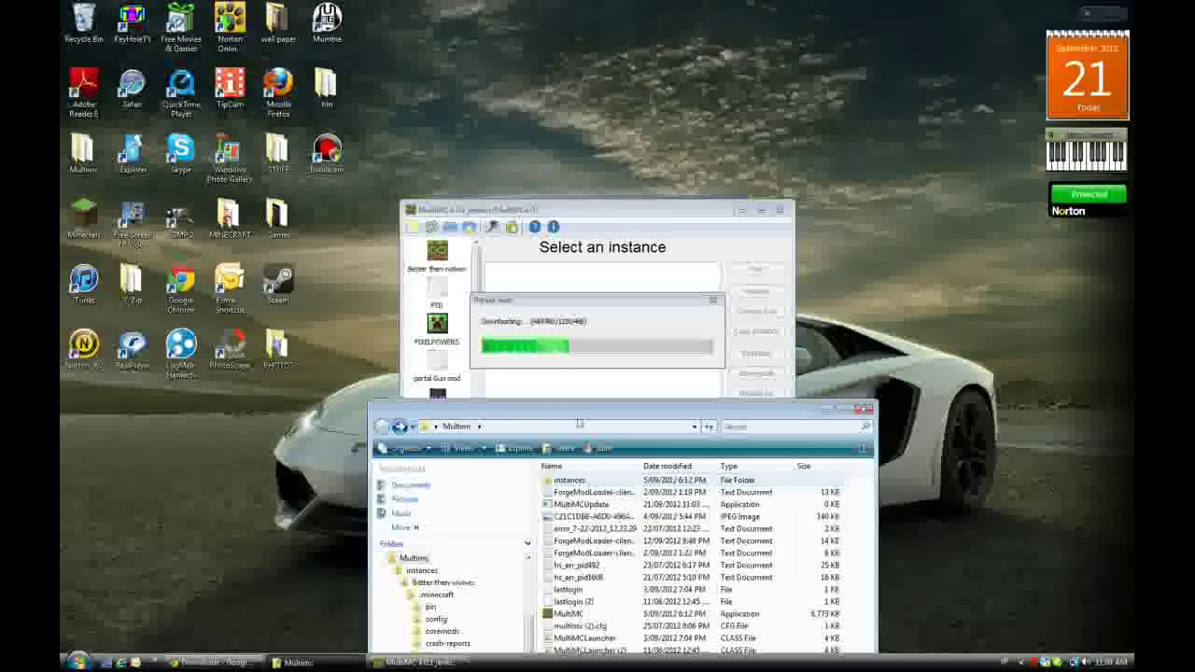
drag(579, 423, 535, 154)
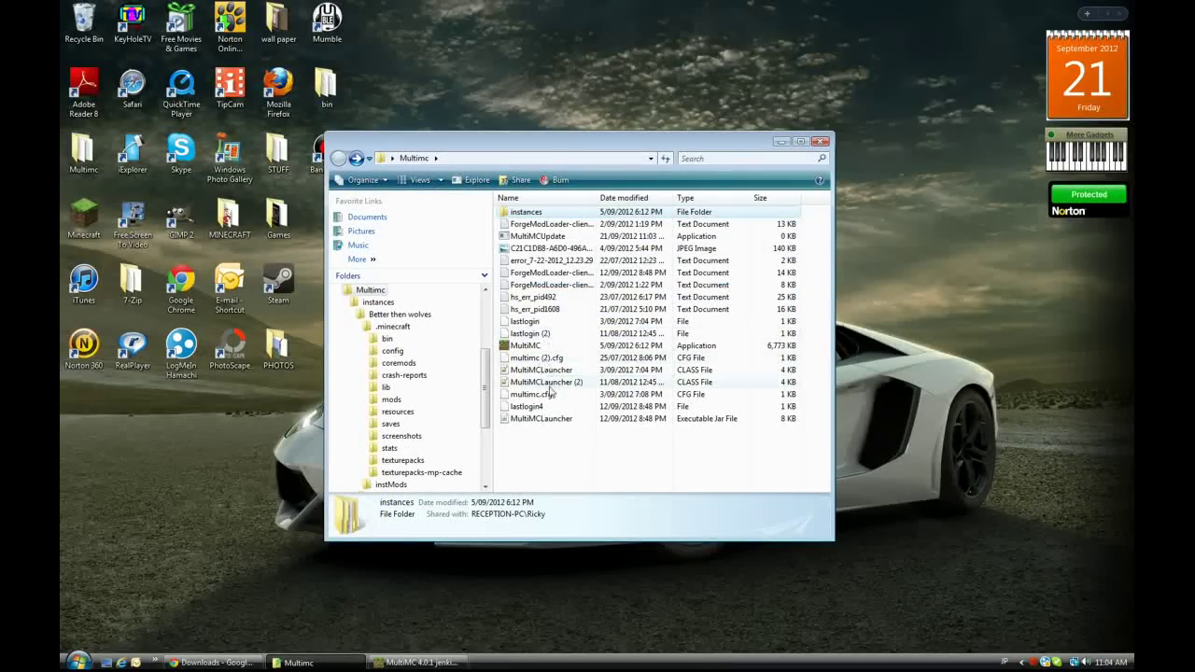
double_click(559, 214)
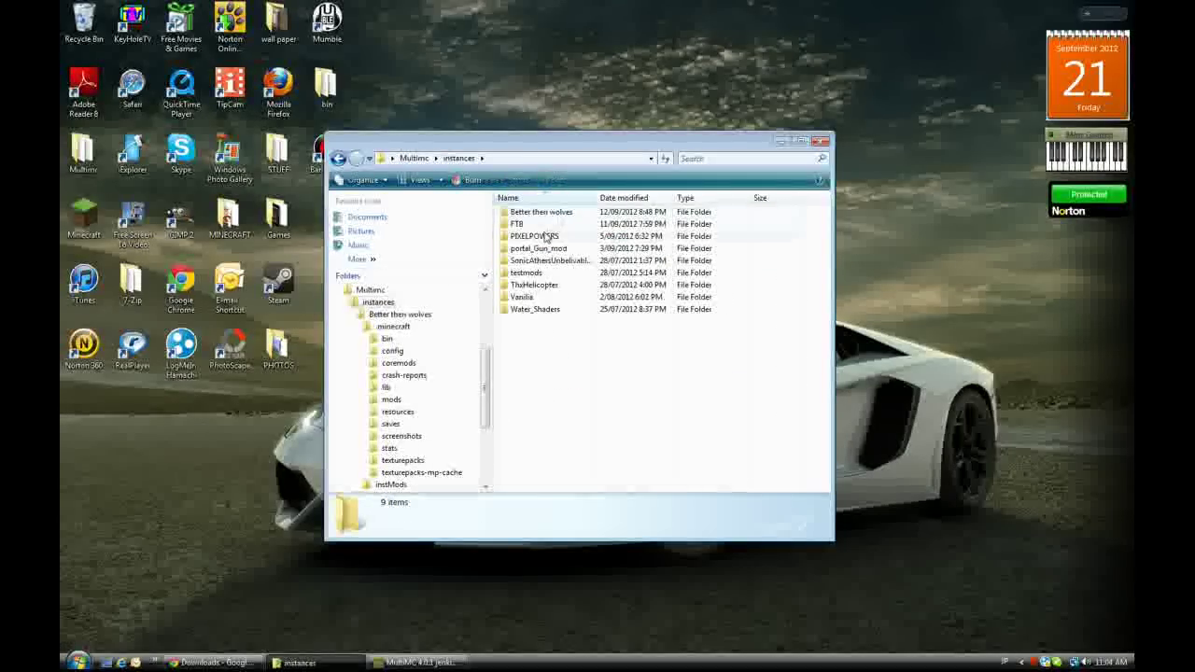
click(338, 159)
drag(408, 154, 452, 432)
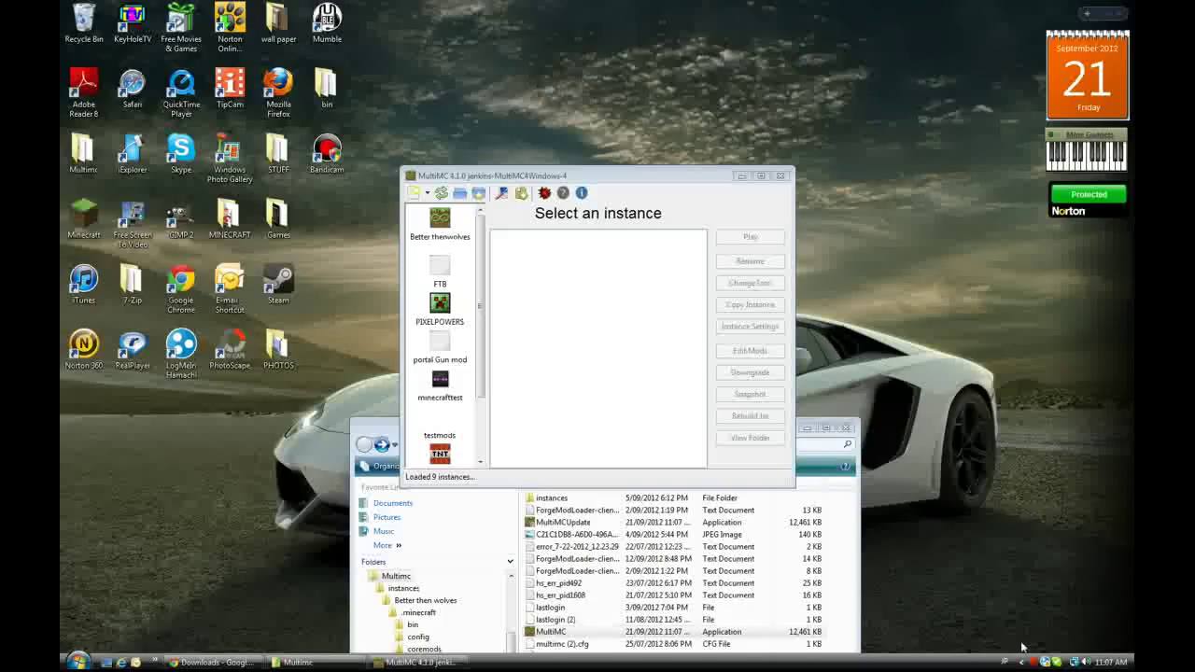
- Bring the MultiMC launcher in front of the folder window and enlarge it to show all 9 instances
right_click(1030, 664)
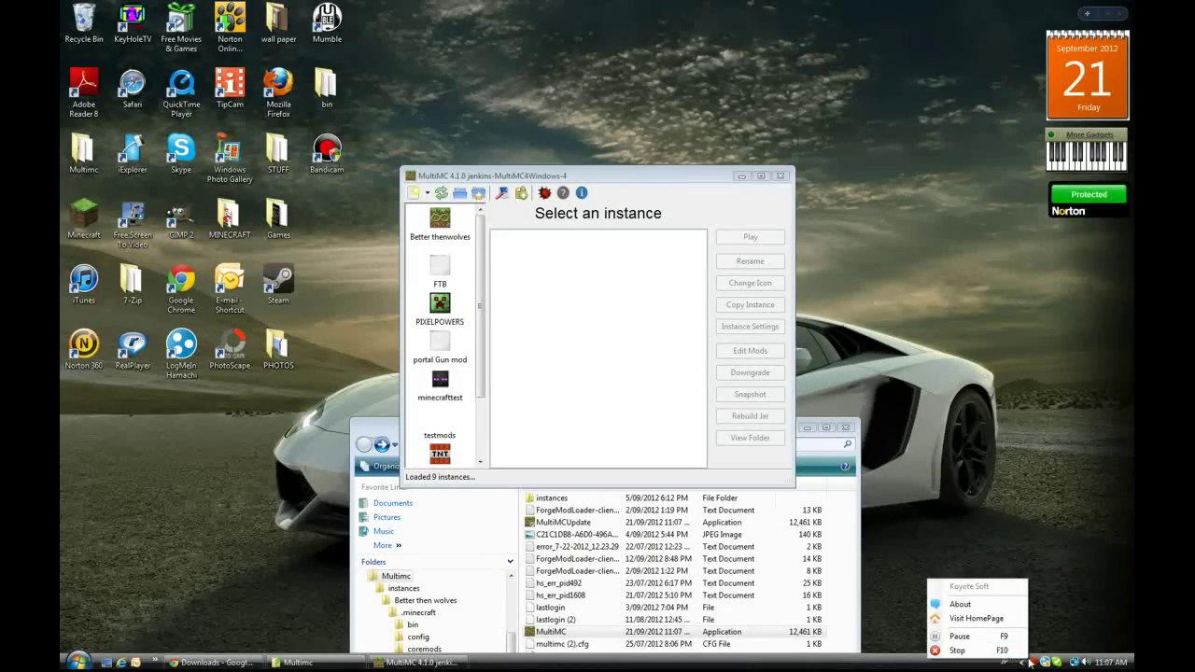
key(Escape)
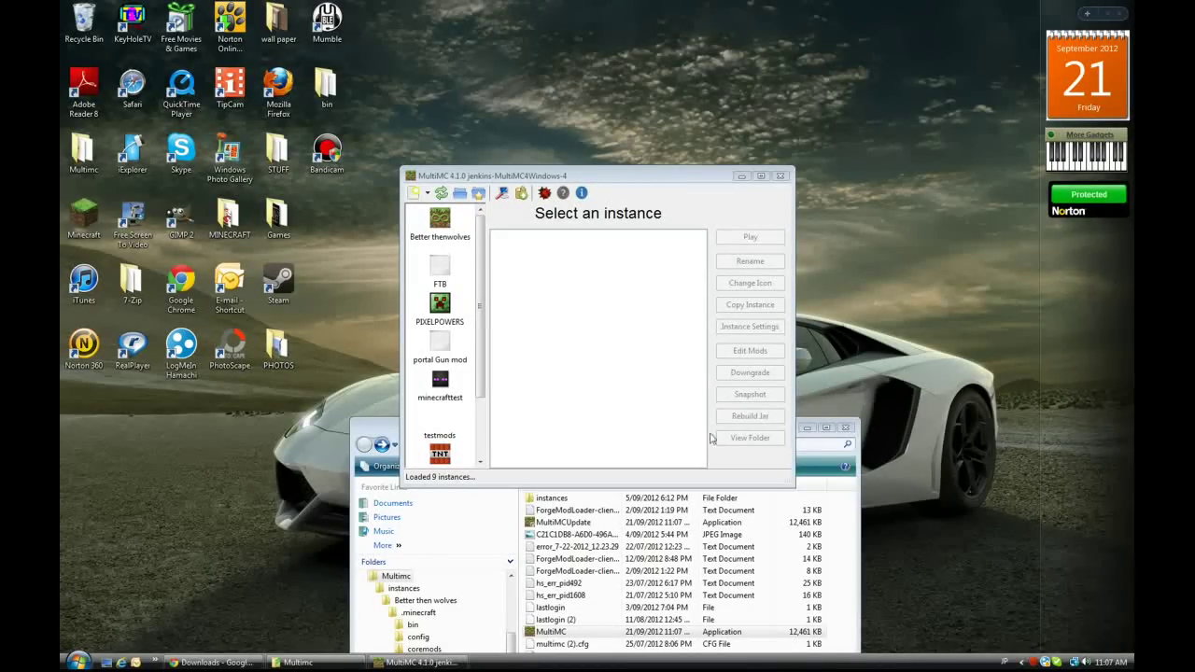
drag(800, 429, 687, 266)
drag(501, 184, 506, 149)
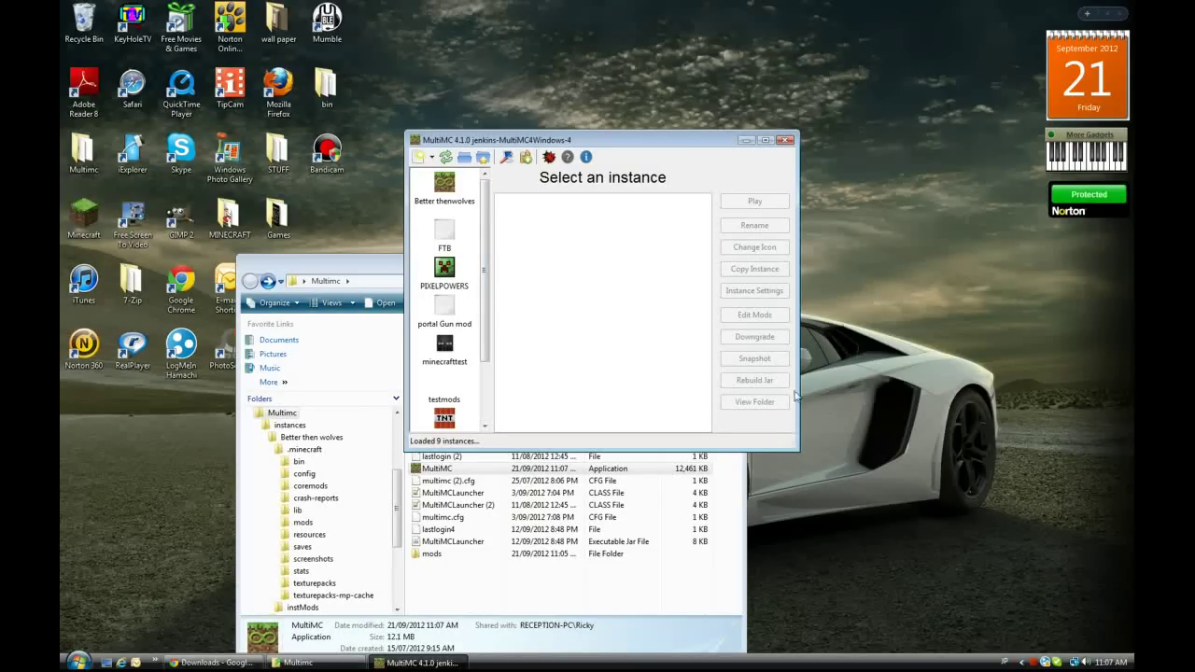
drag(797, 452, 846, 500)
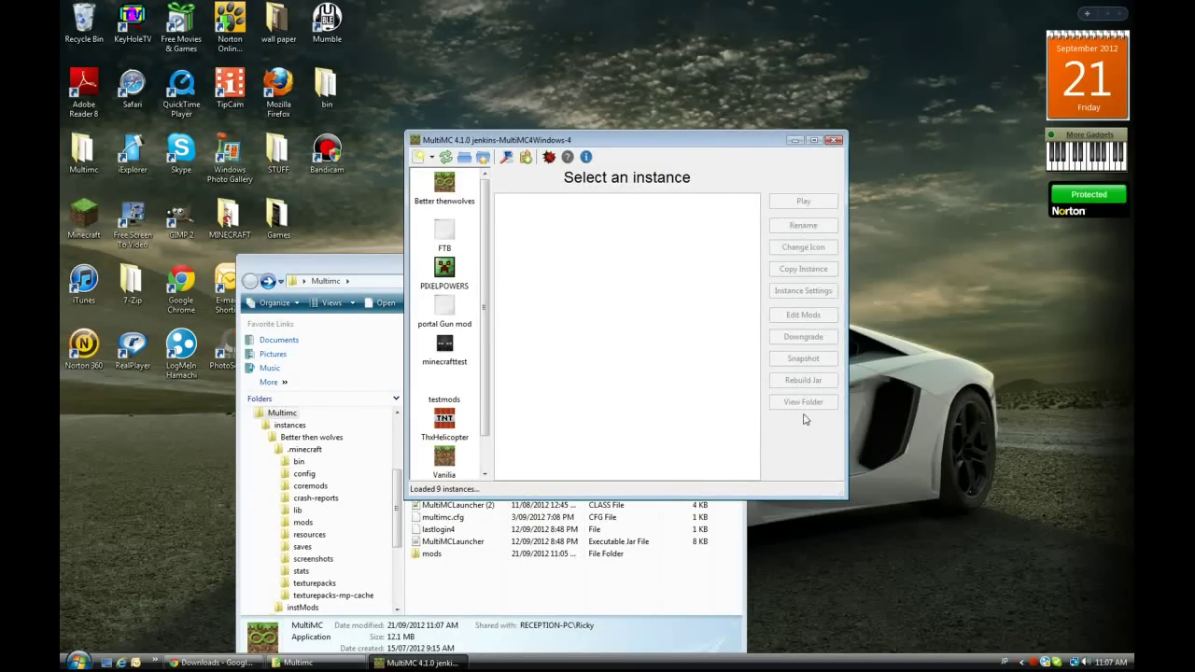
click(525, 158)
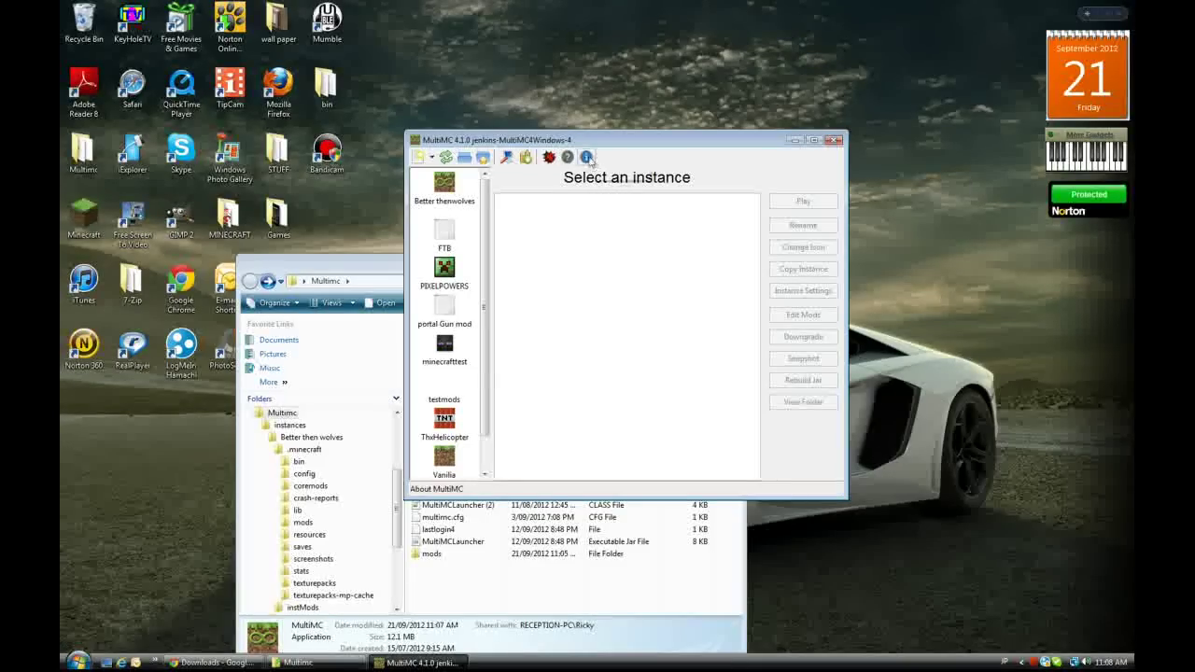
click(587, 158)
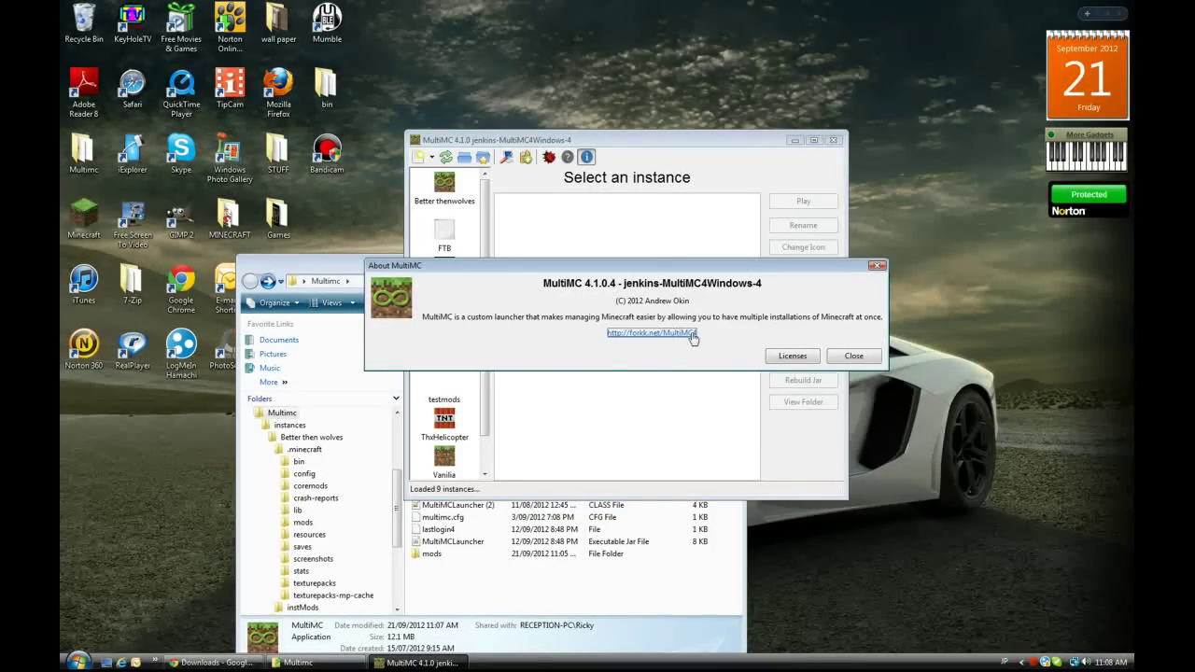
click(874, 267)
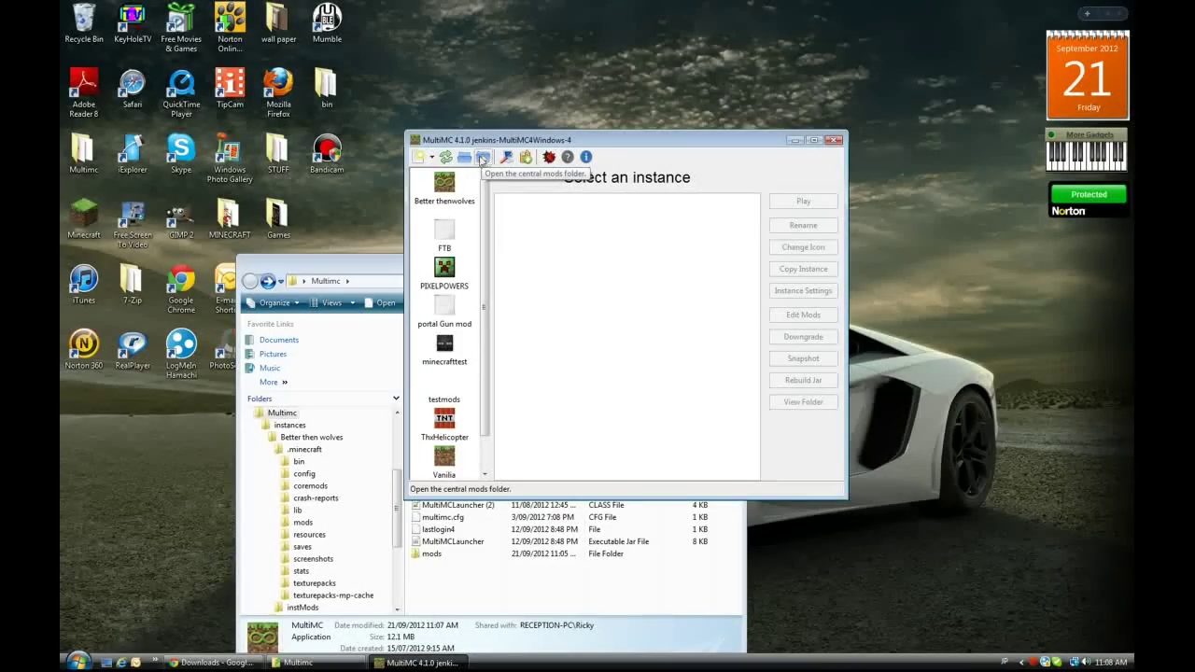
click(481, 158)
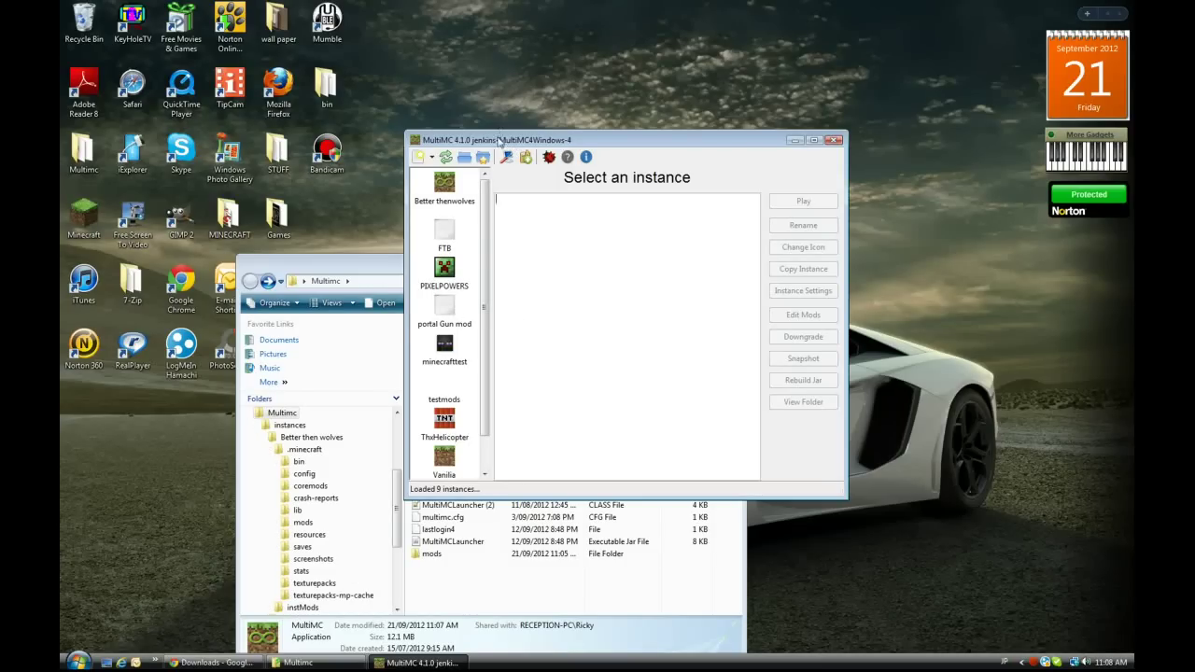
- Nudge the launcher window and toggle the list of new-instance choices
drag(500, 140, 485, 149)
click(418, 166)
click(419, 167)
click(418, 166)
click(418, 166)
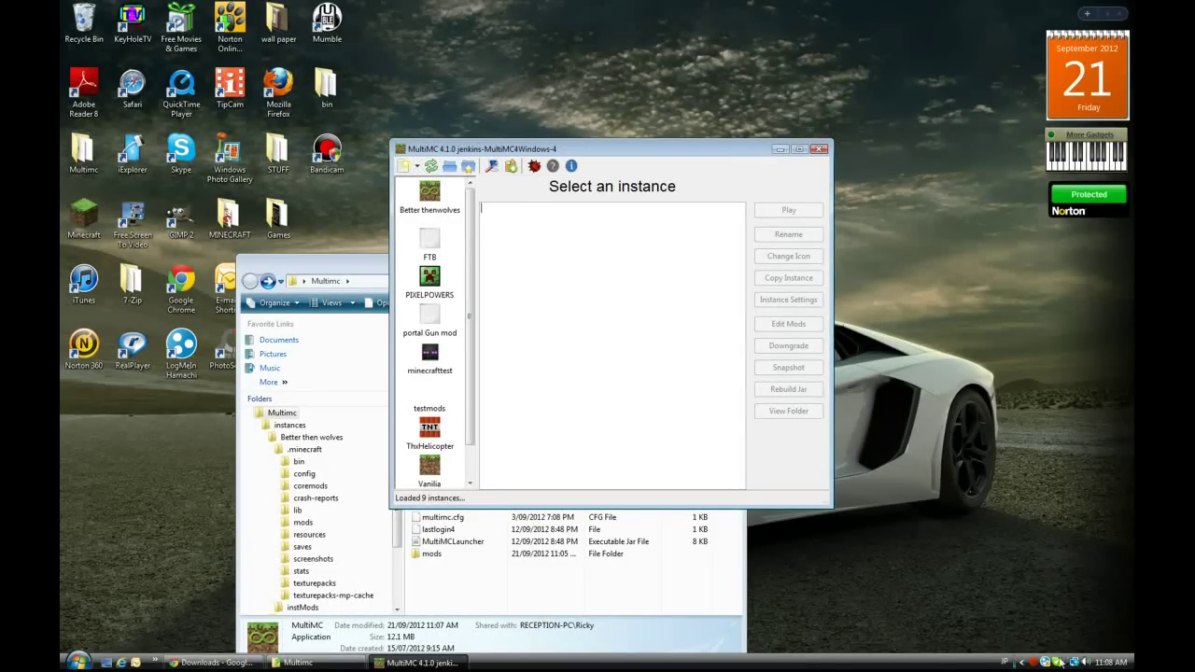
- Set Skype's status to Offline from its tray menu
right_click(1062, 662)
mouse_move(1022, 621)
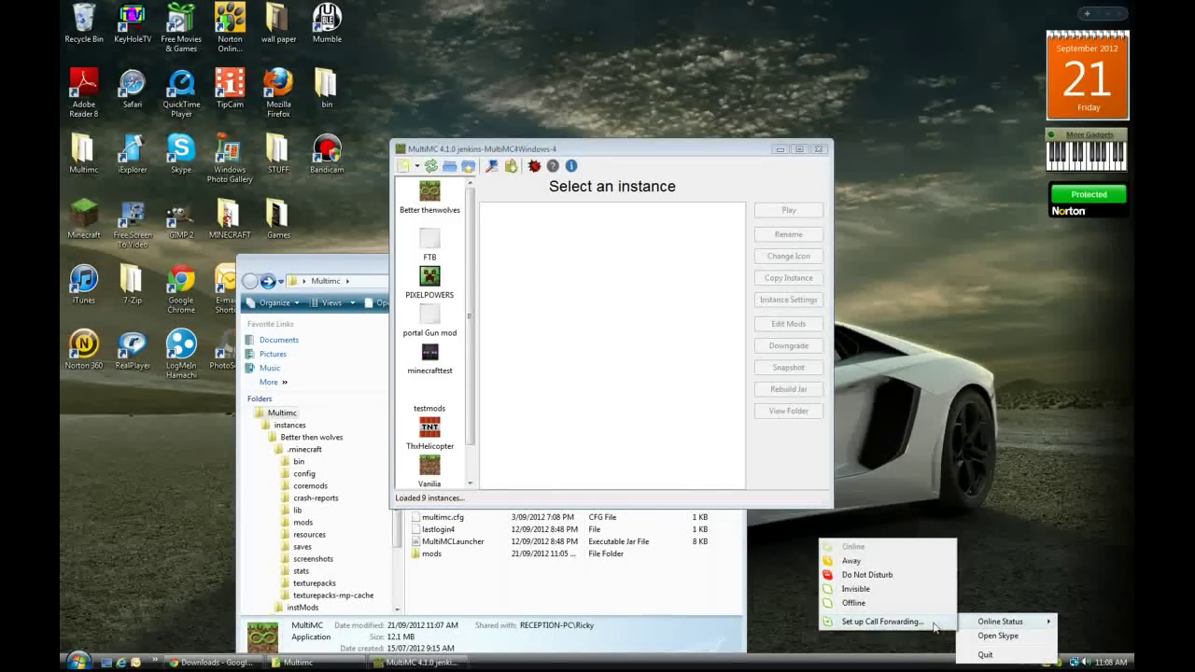
click(926, 606)
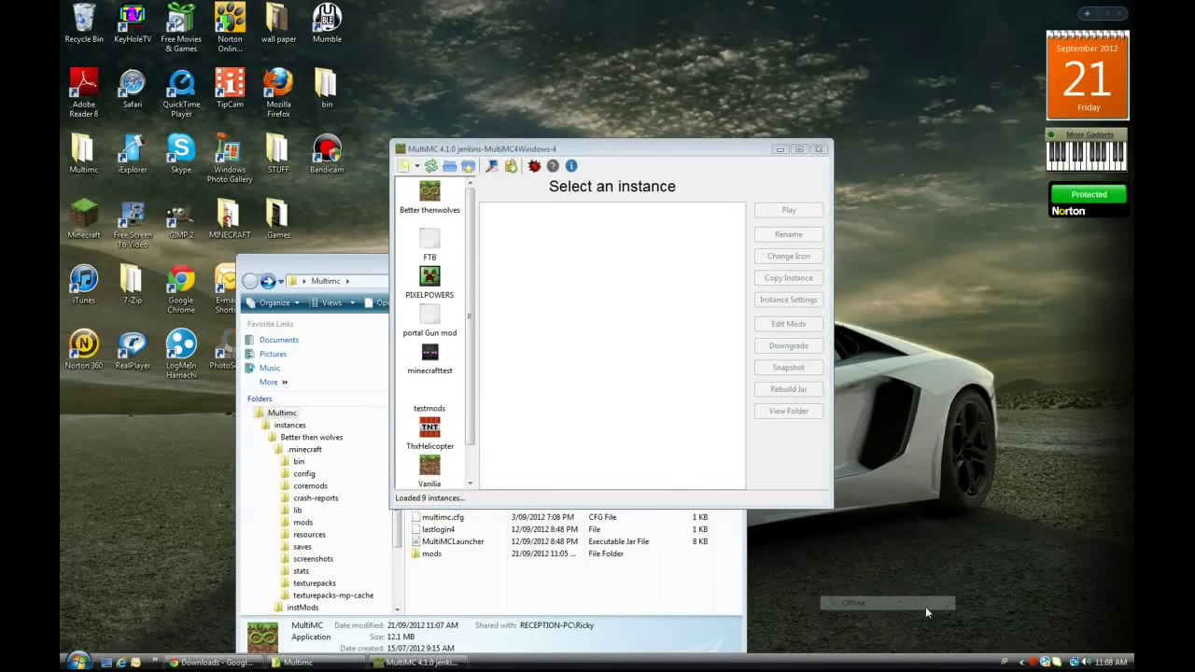
click(417, 166)
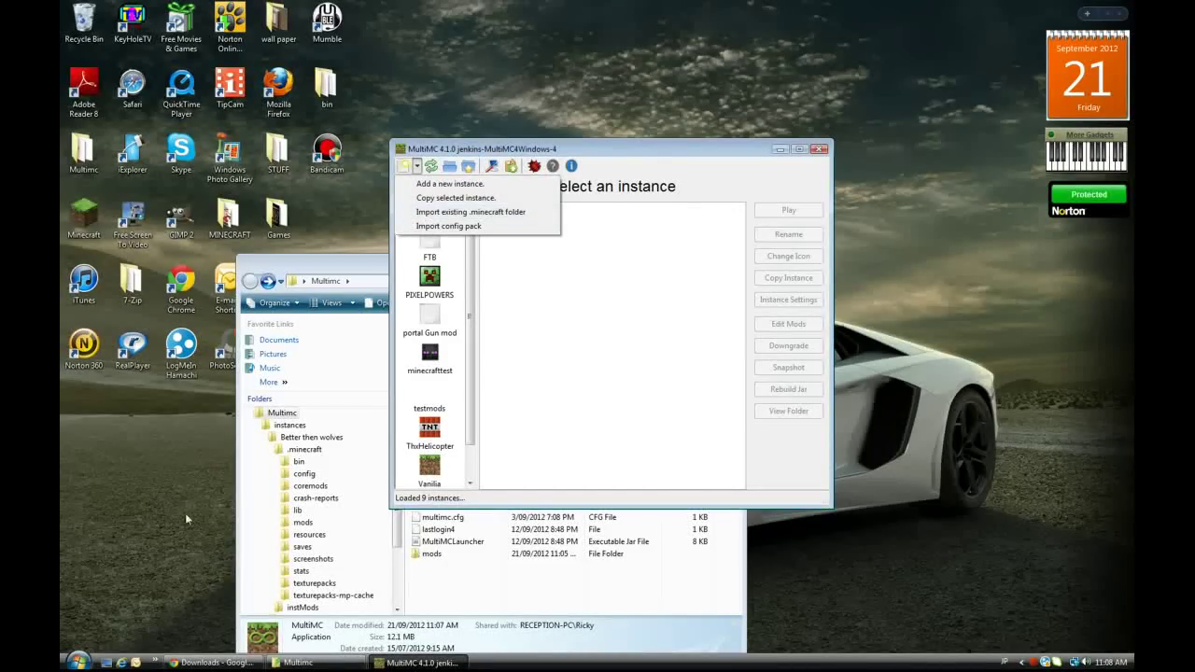
- Browse to the user's AppData\Roaming folder, then close that window
key(super)
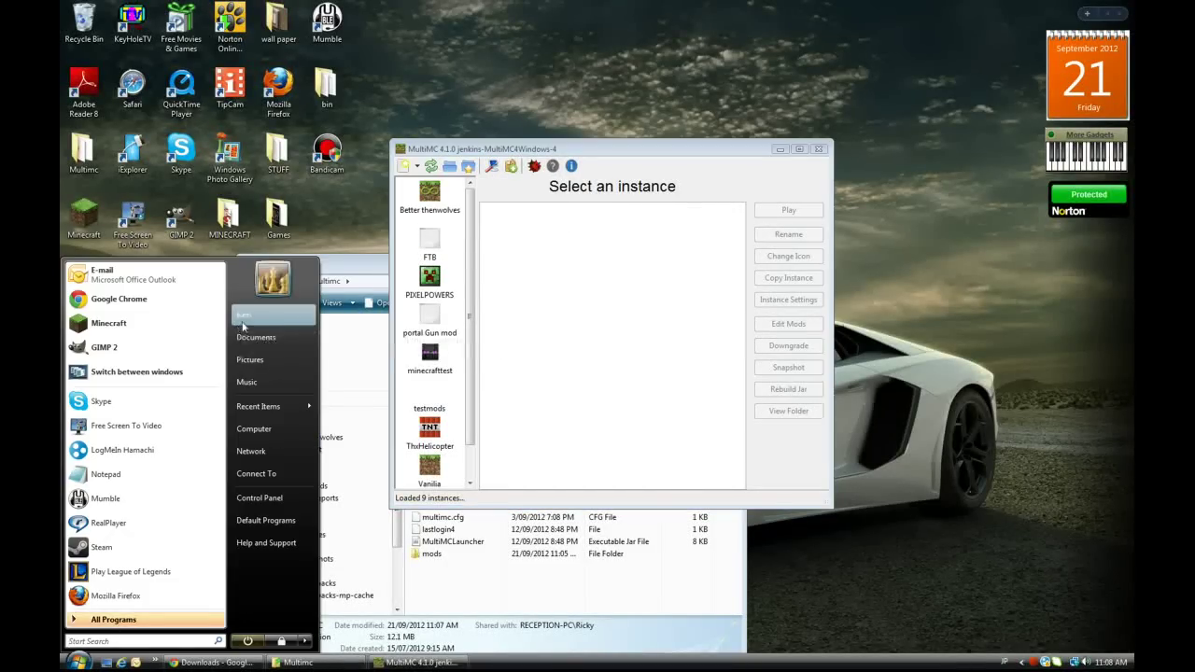
click(280, 353)
double_click(567, 99)
double_click(390, 107)
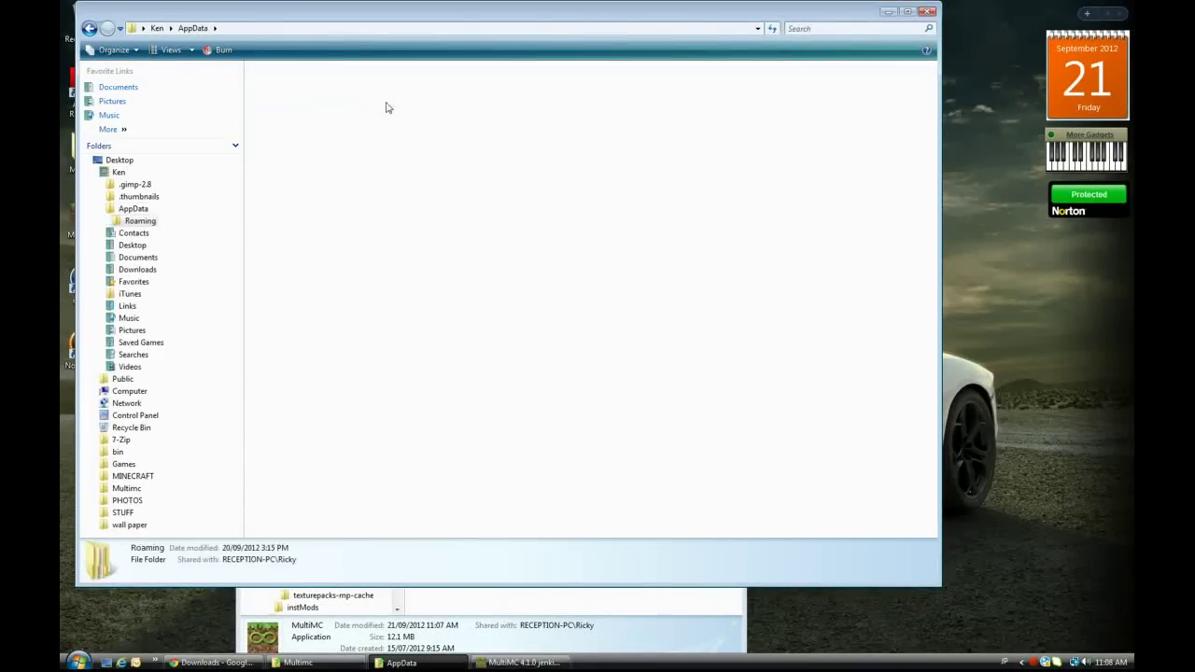
click(927, 11)
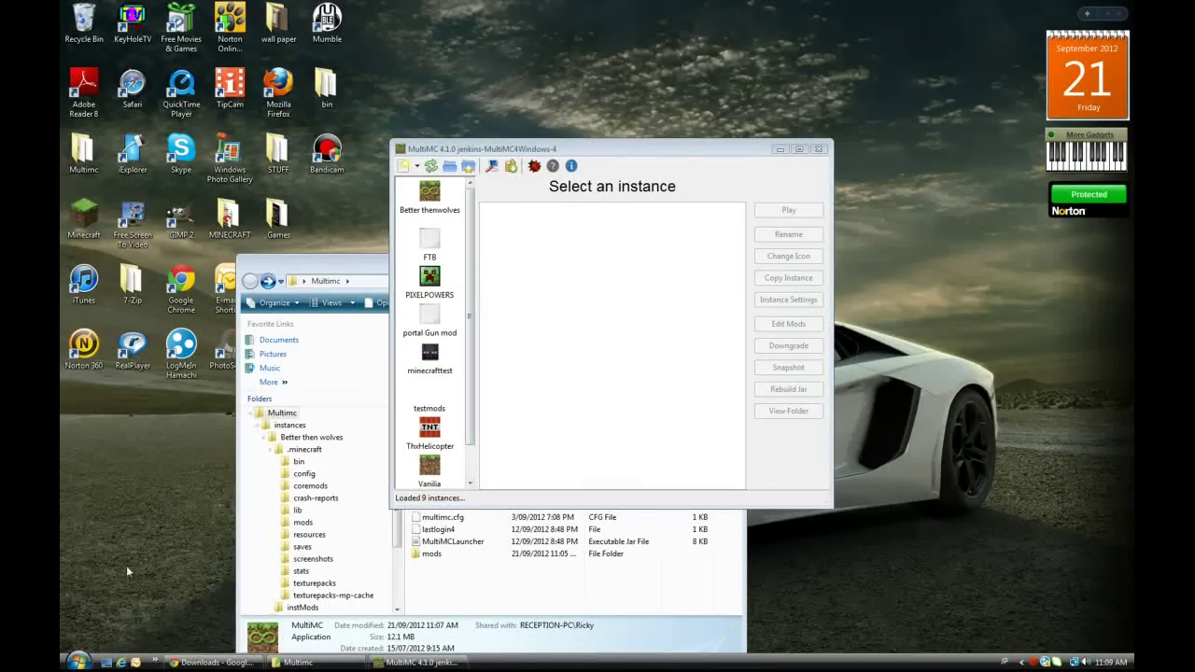
- Open the Create new instance dialog from the launcher's add-instance choices
key(super)
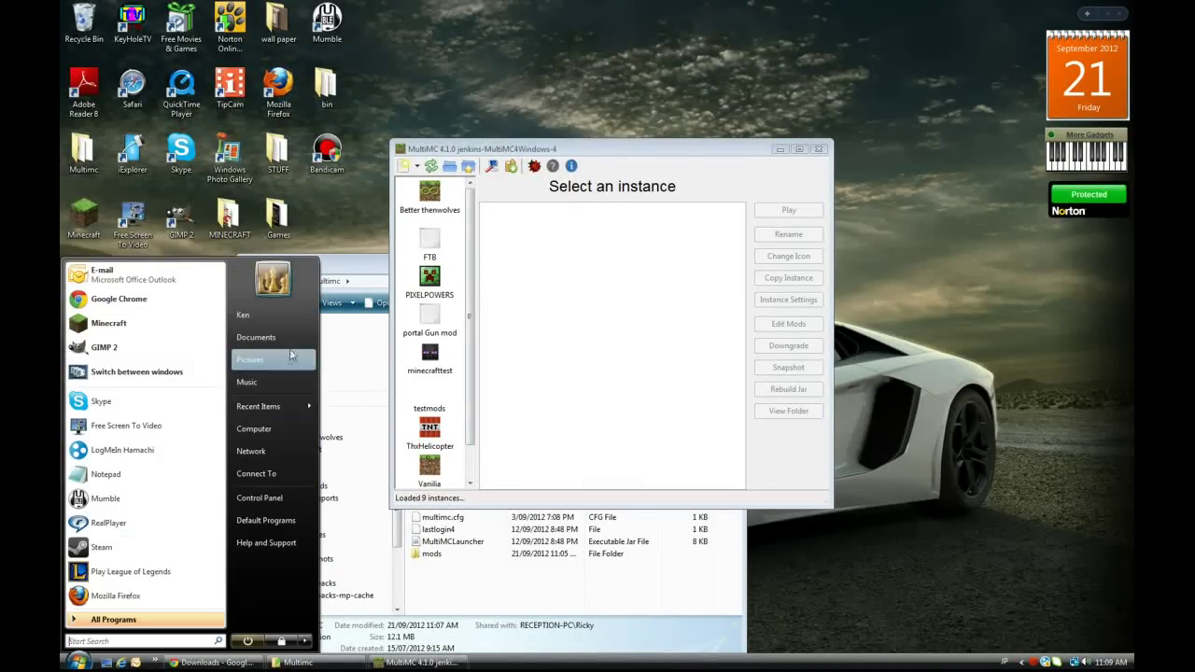
click(569, 306)
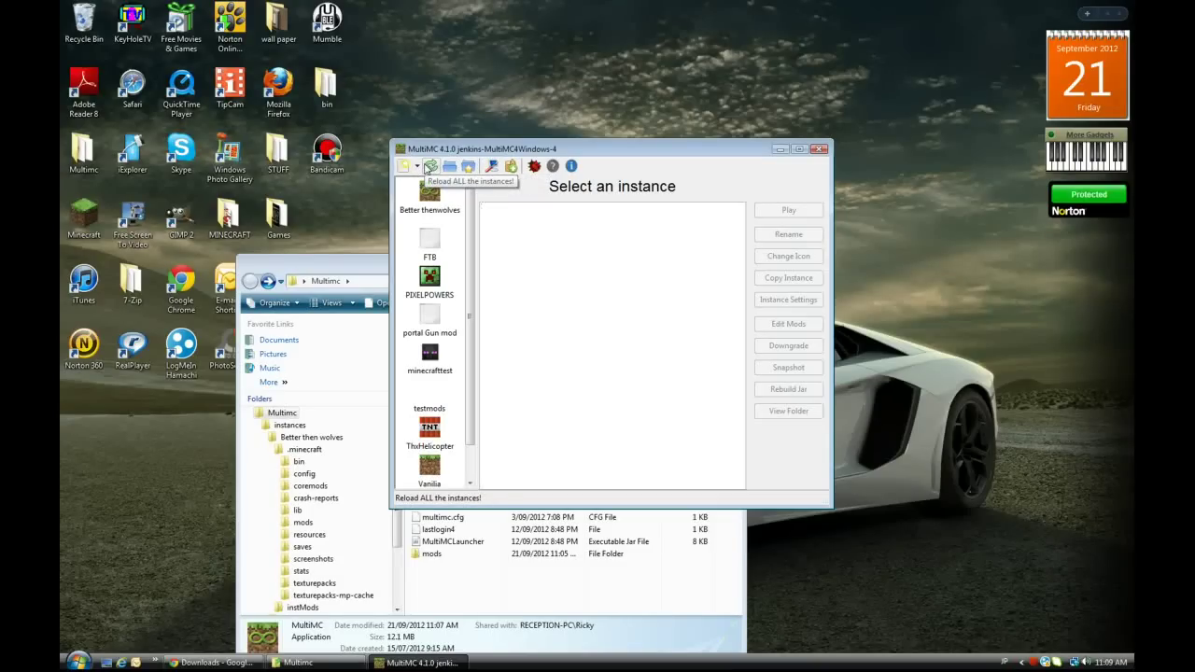
click(416, 167)
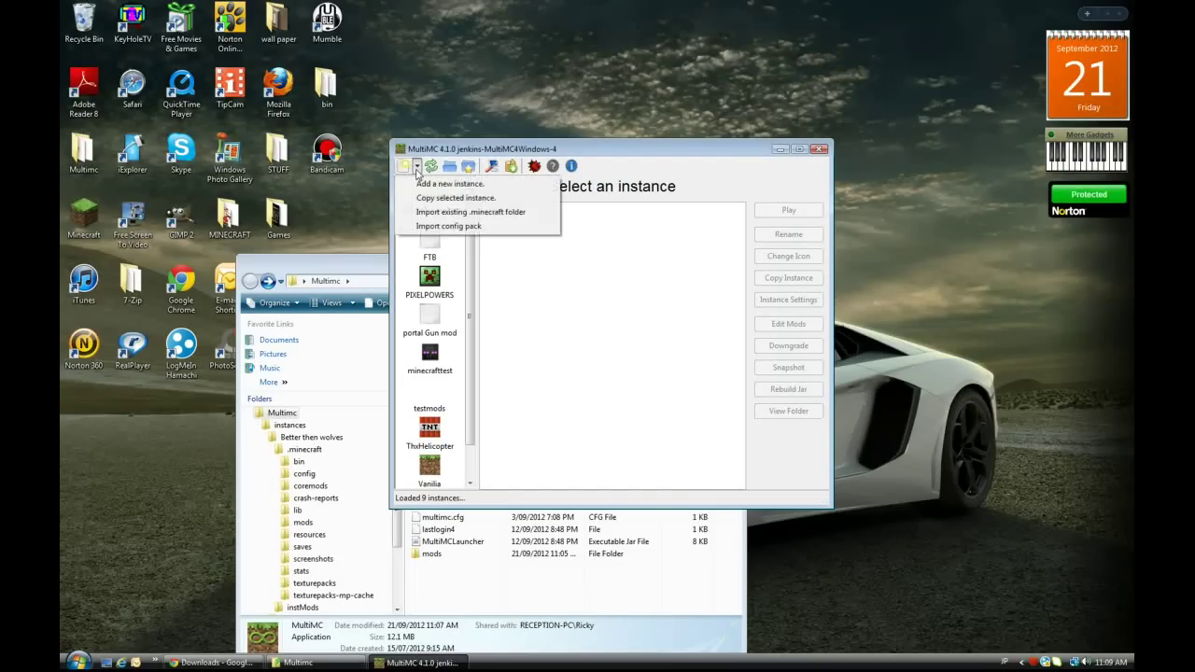
click(465, 185)
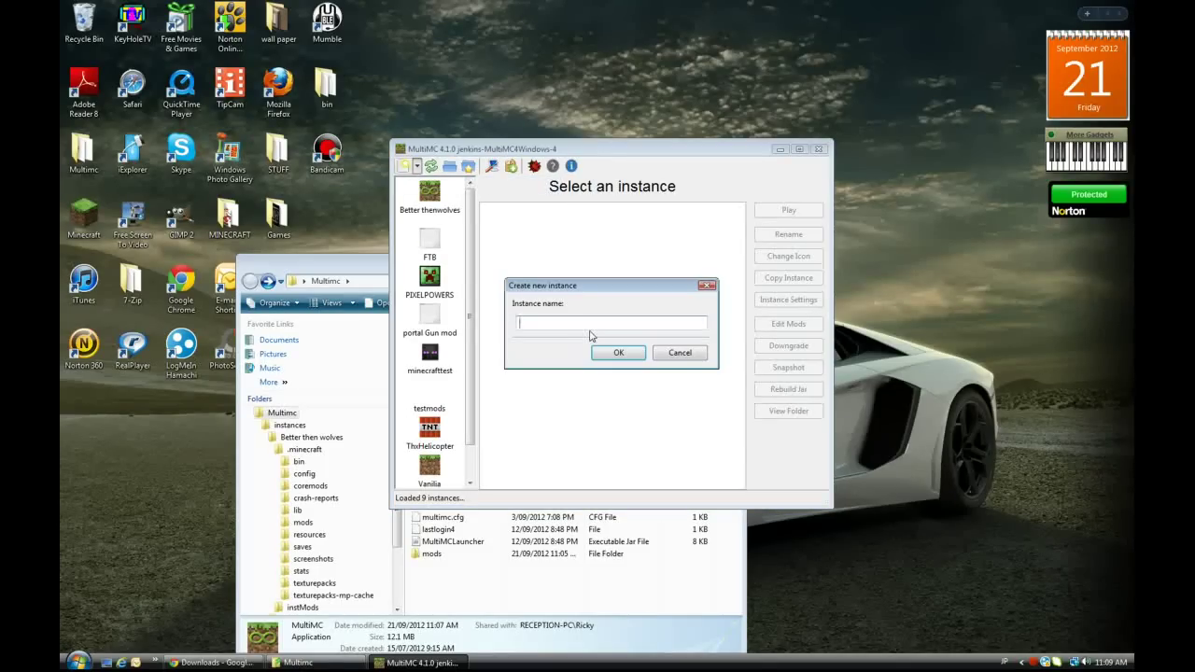
text(test video)
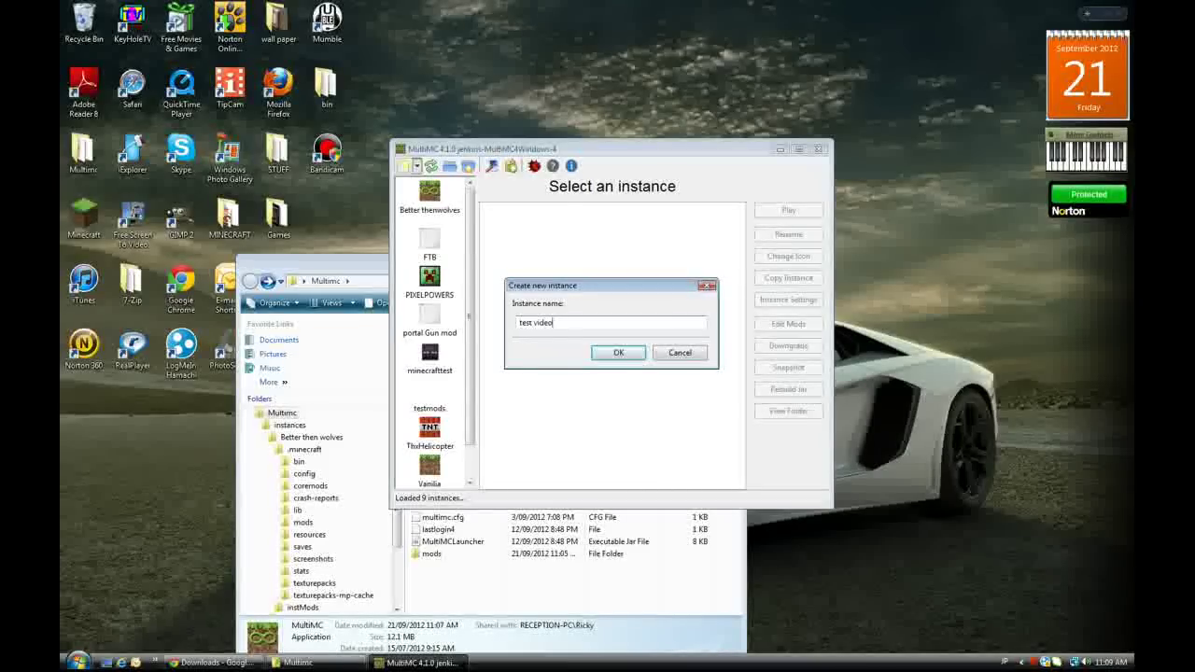
key(Return)
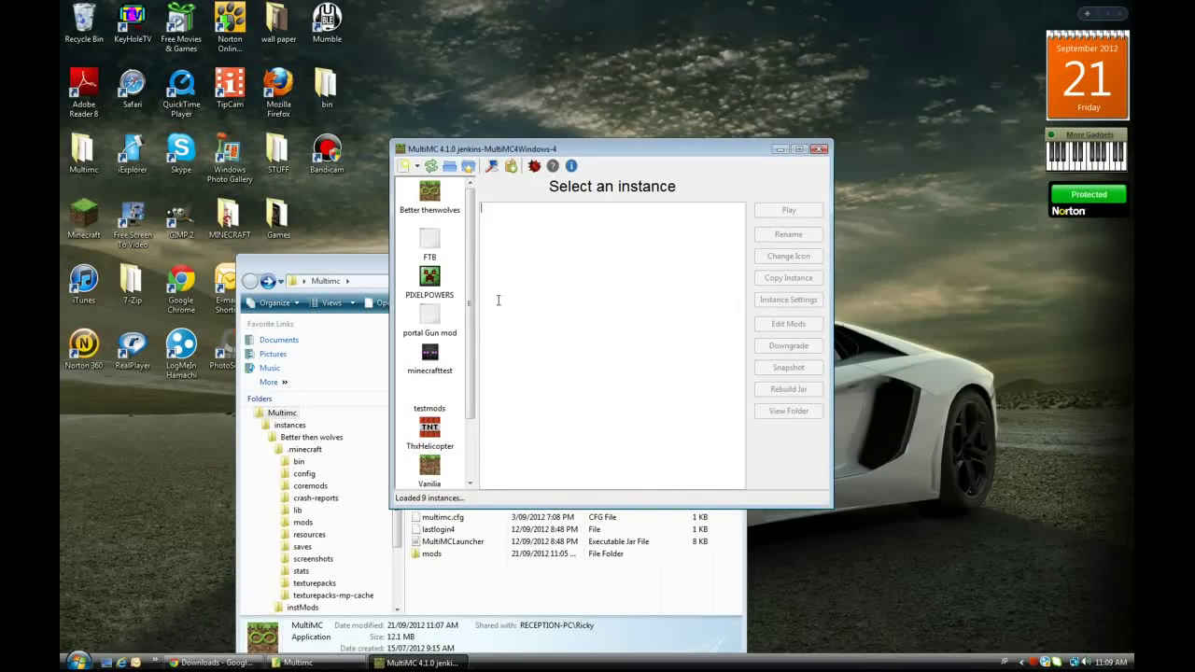
scroll(434, 401, down, 3)
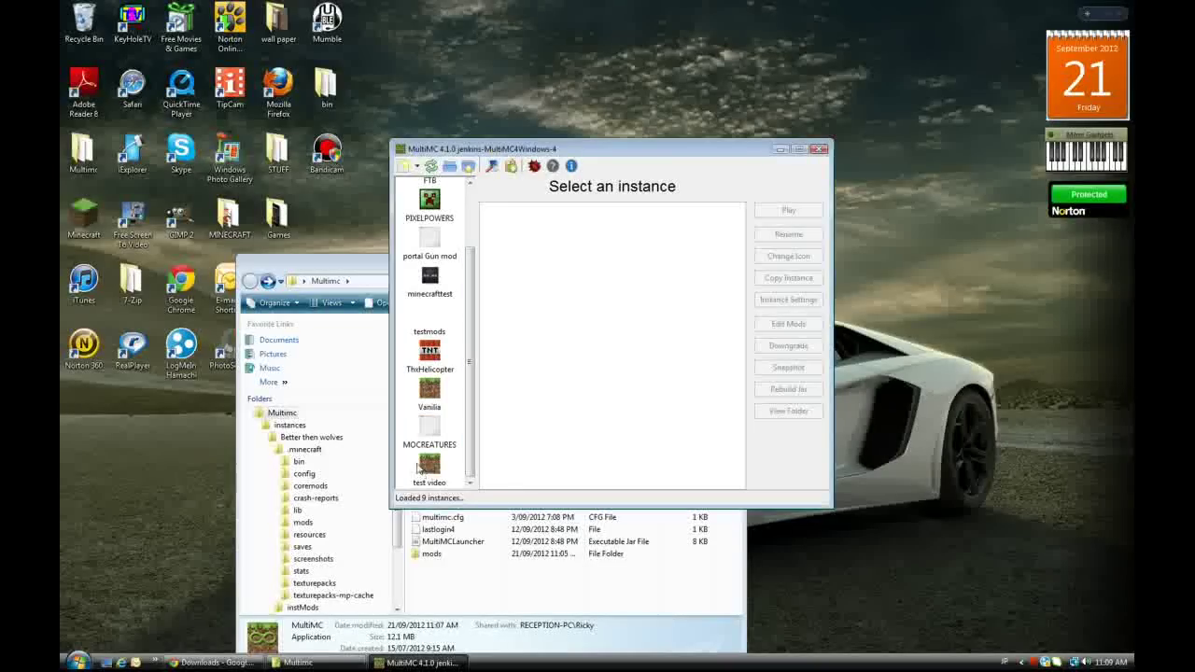
right_click(423, 467)
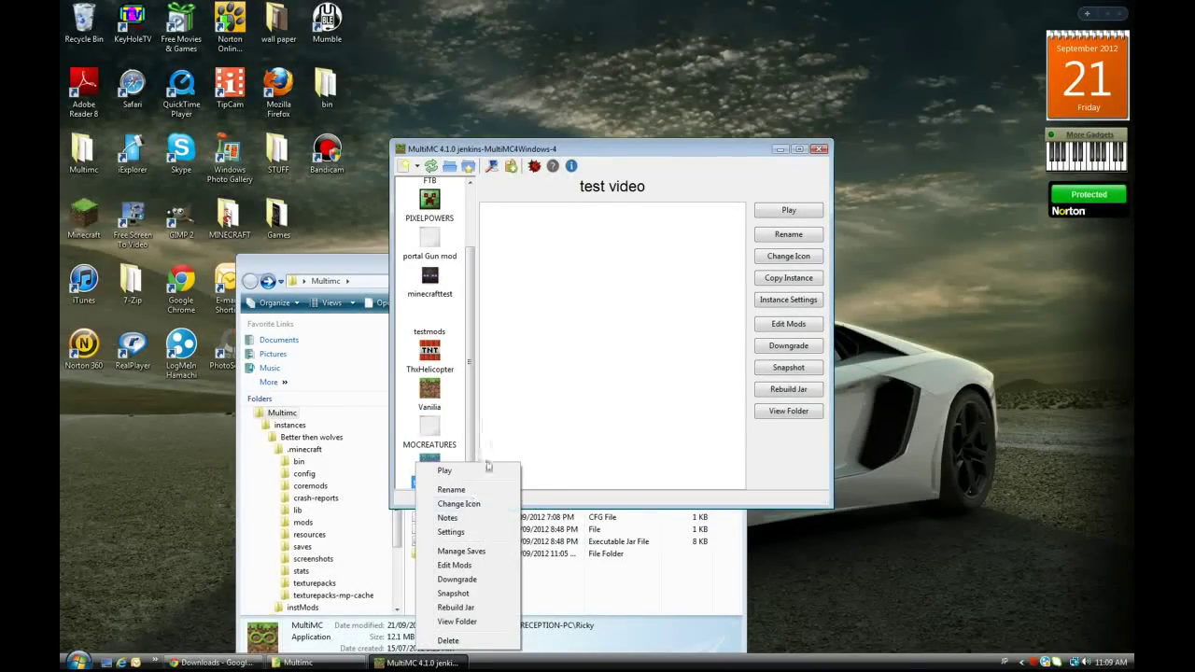
key(Escape)
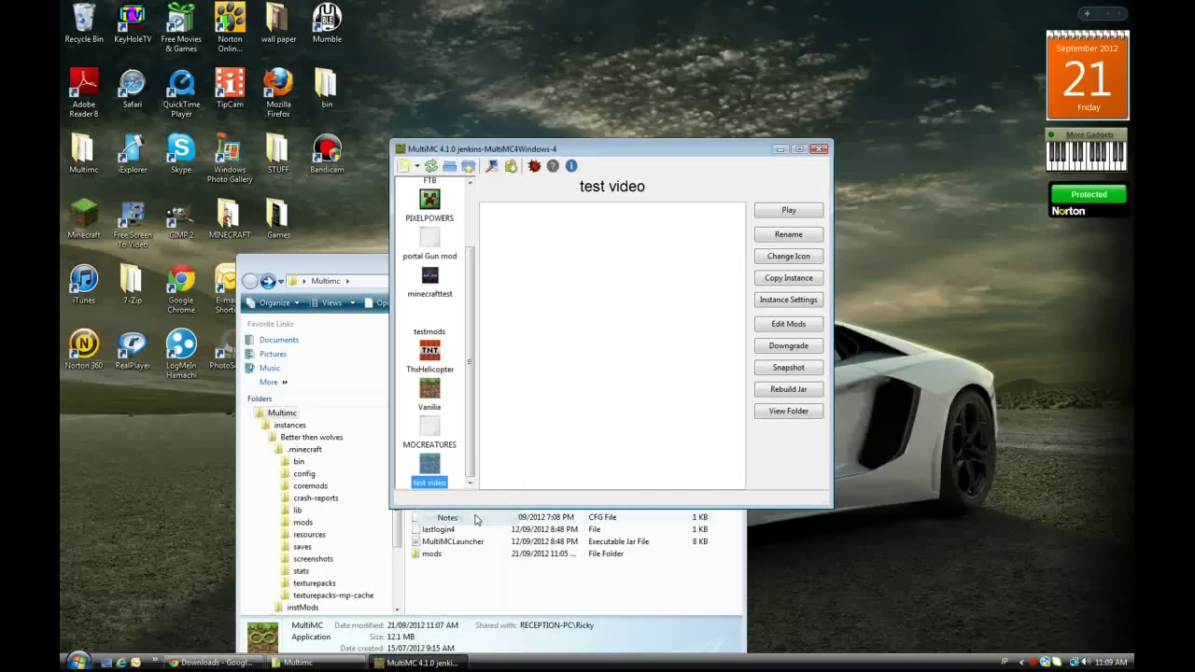
right_click(441, 476)
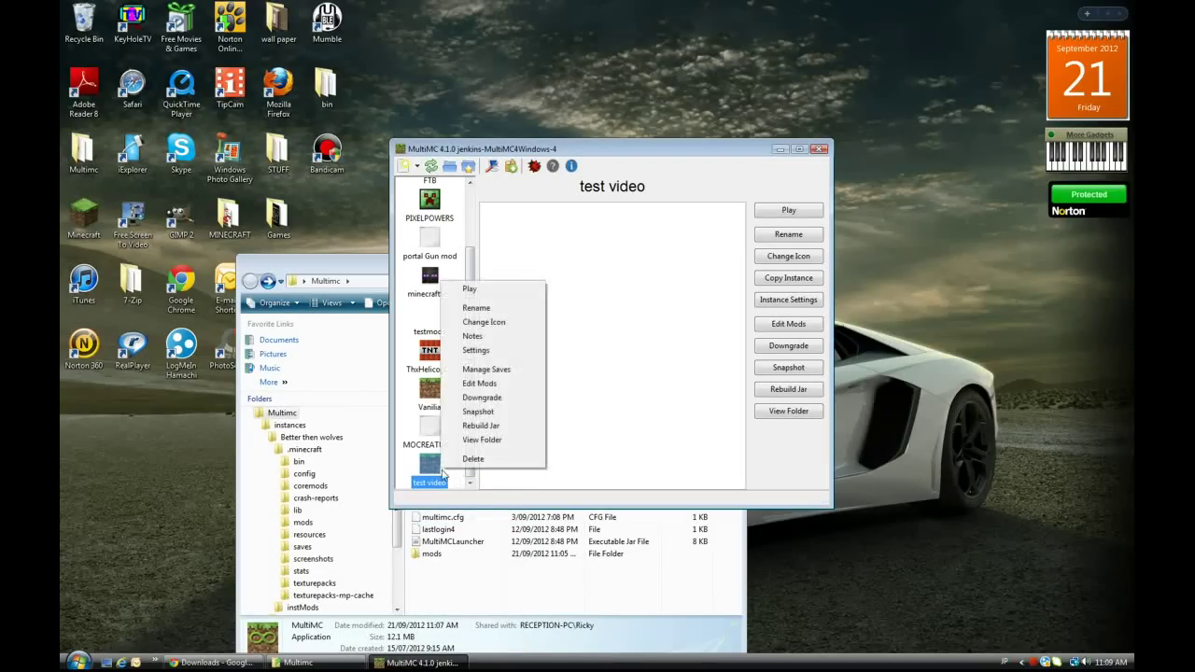
click(476, 440)
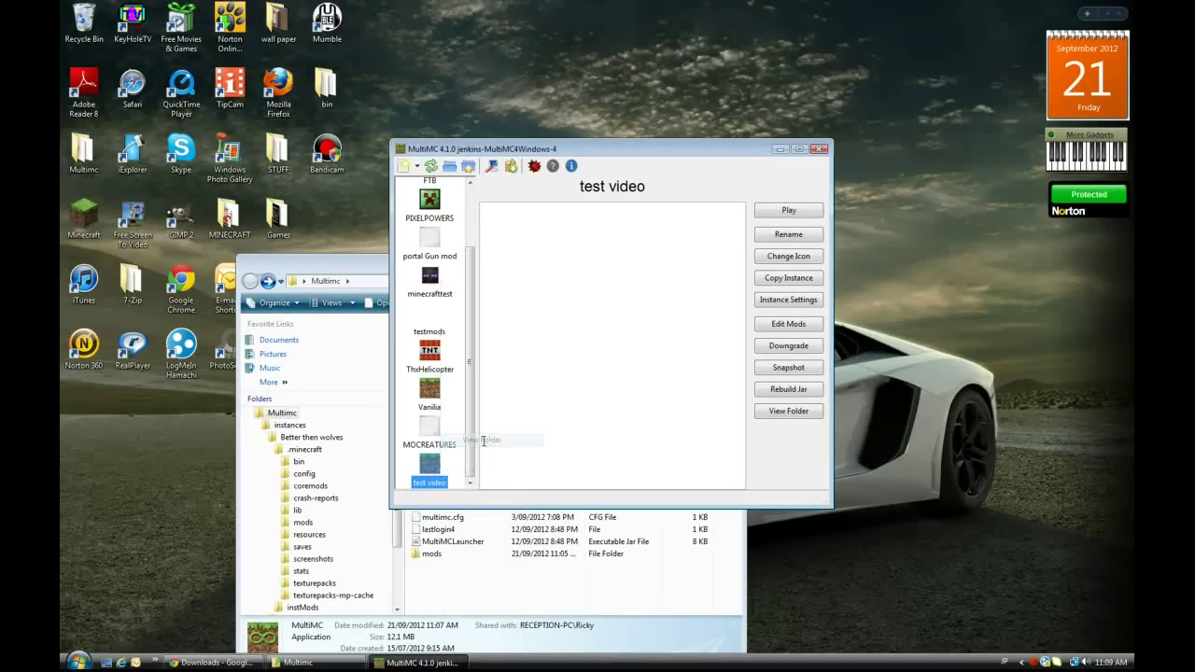
click(594, 417)
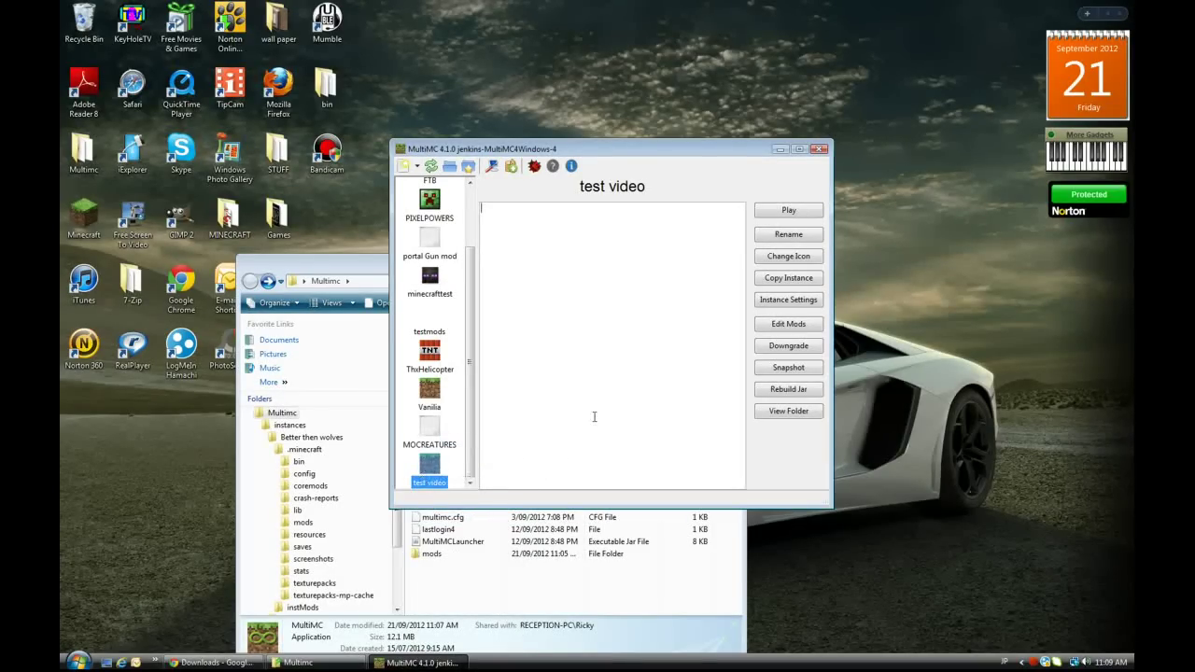
double_click(445, 480)
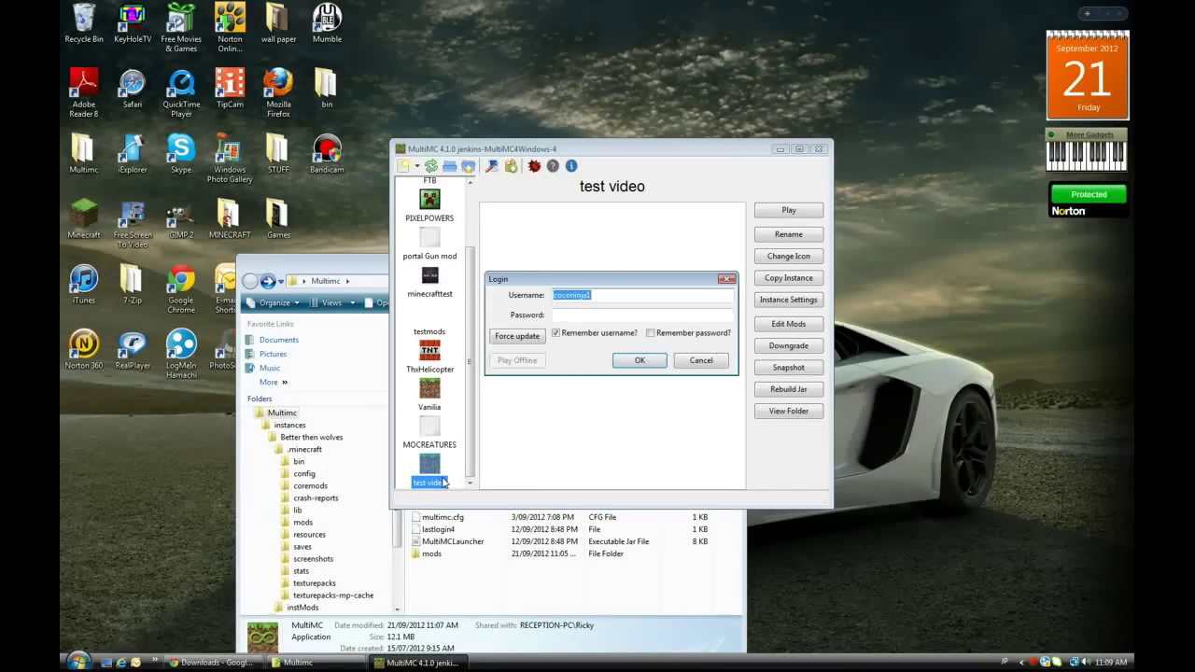
click(705, 361)
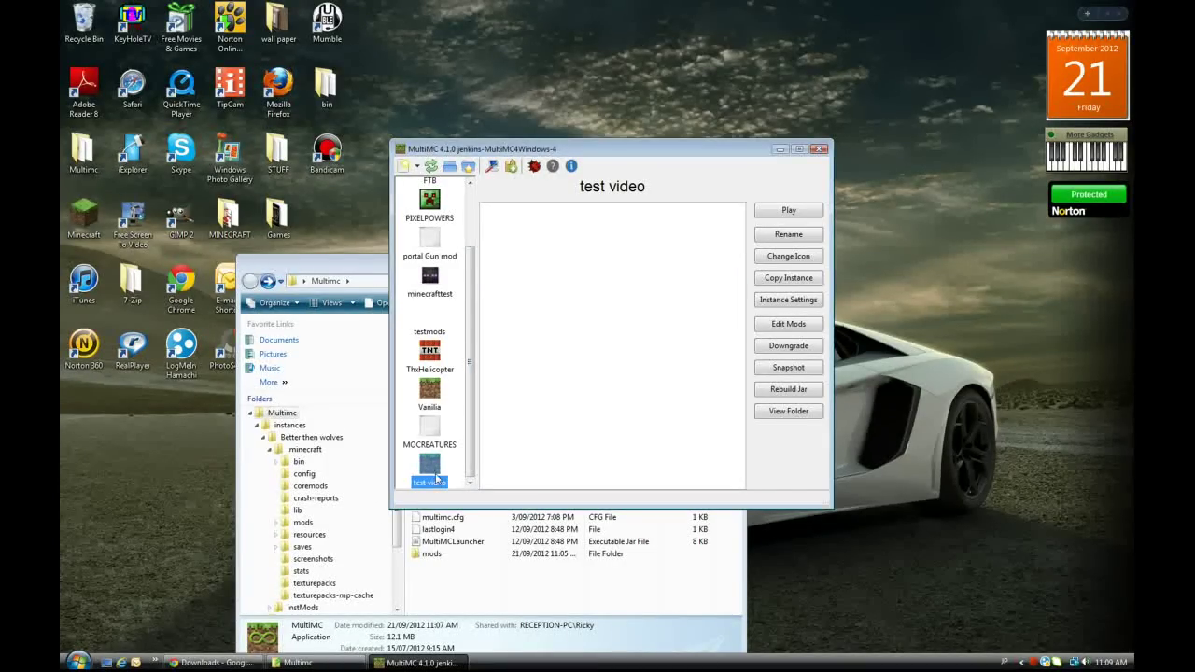
- Open the mod editor for test video and close it again
right_click(437, 478)
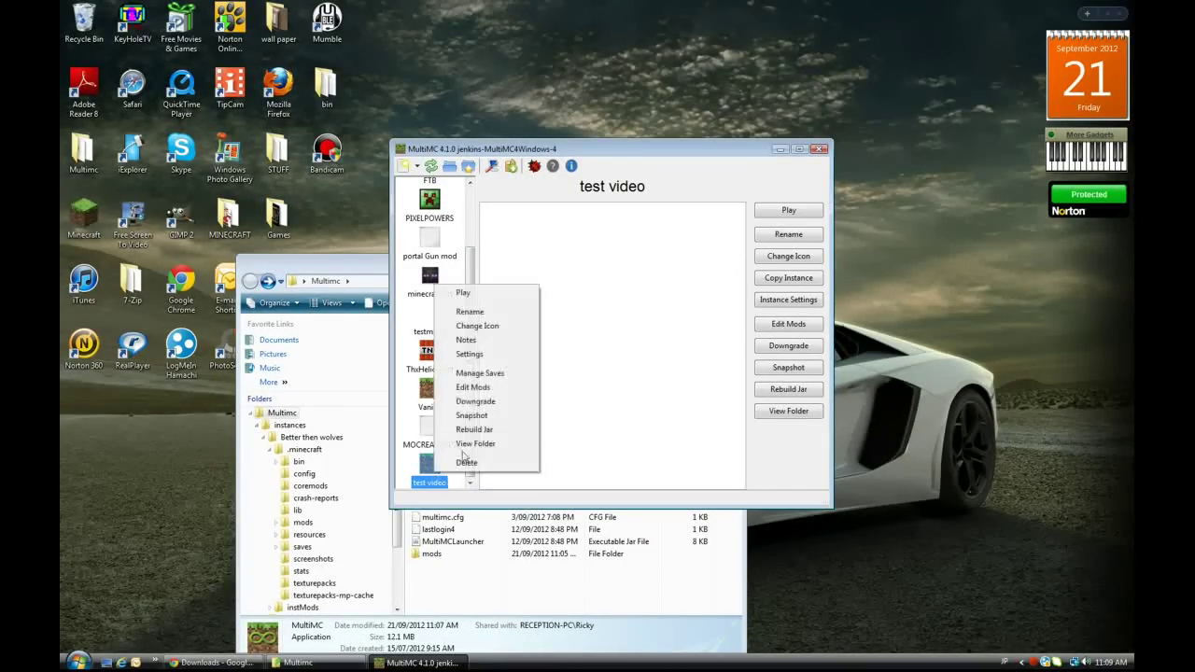
click(480, 392)
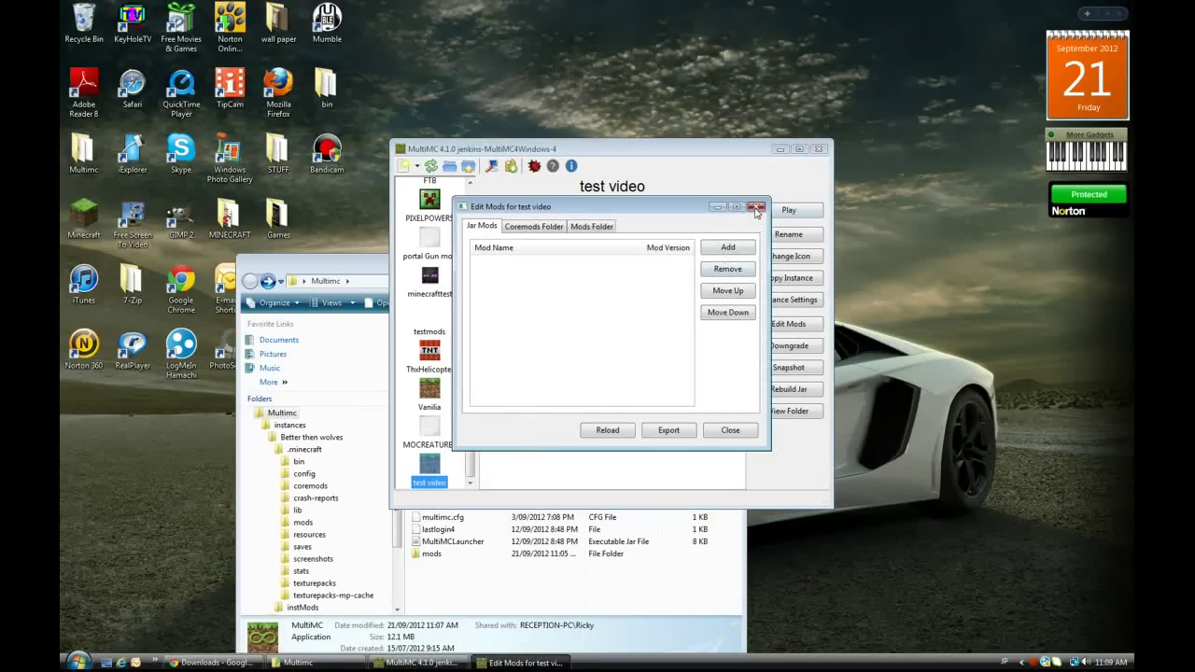
click(747, 211)
- Change test video's icon to the built-in iron icon
right_click(431, 478)
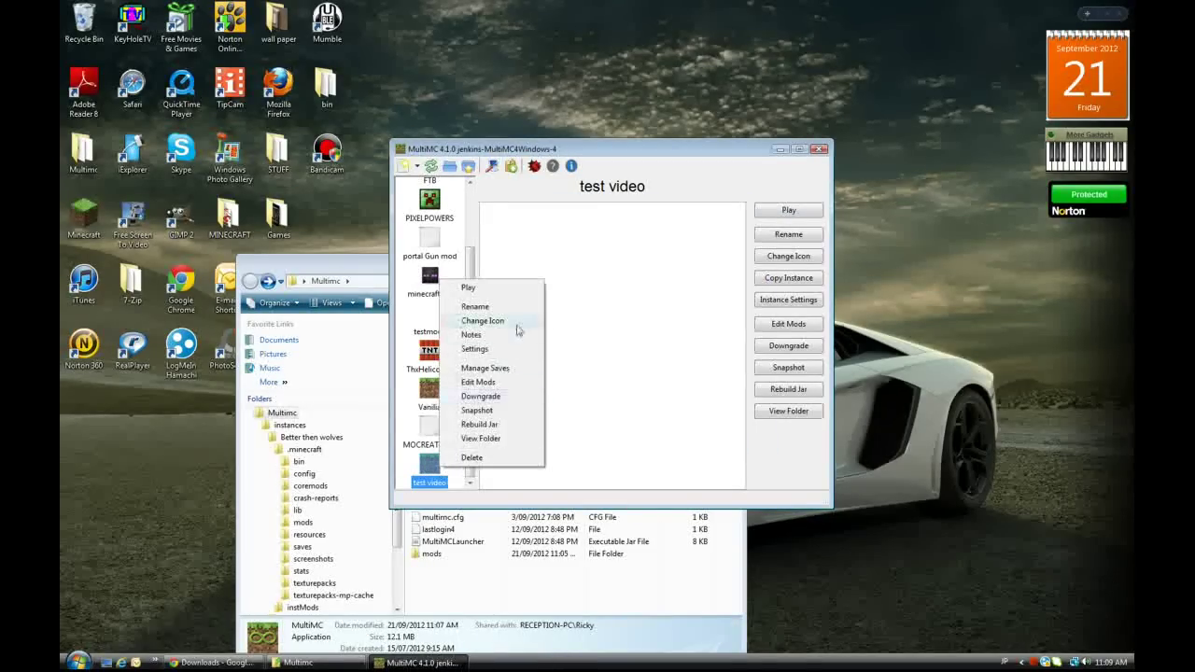
click(518, 319)
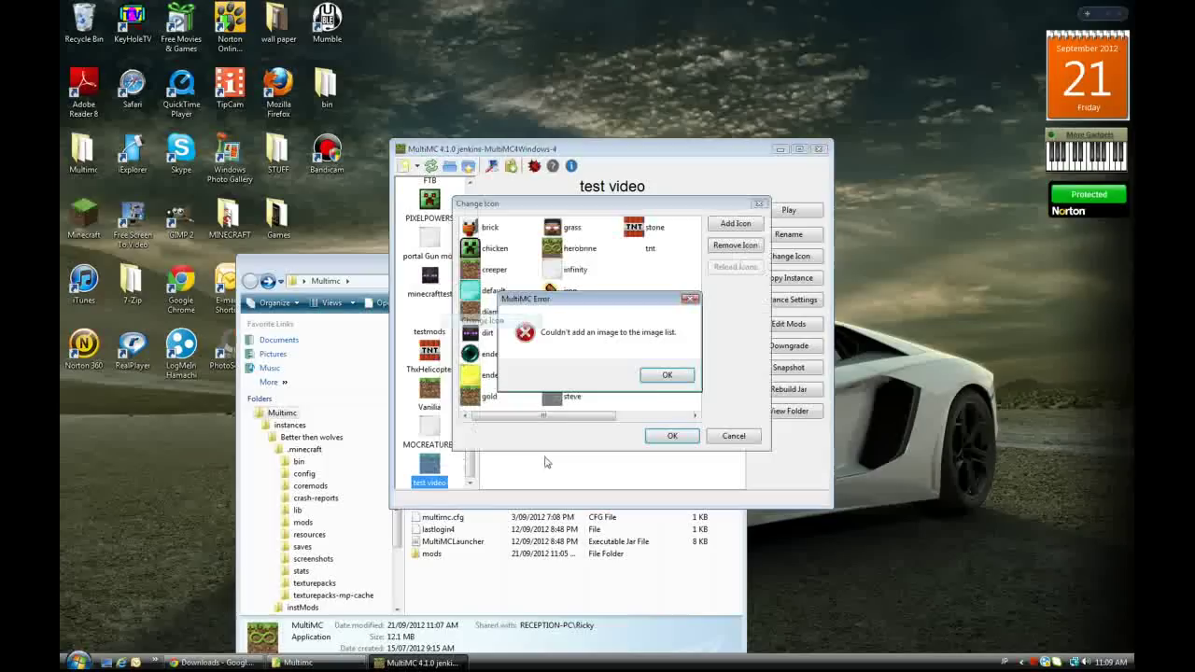
click(665, 375)
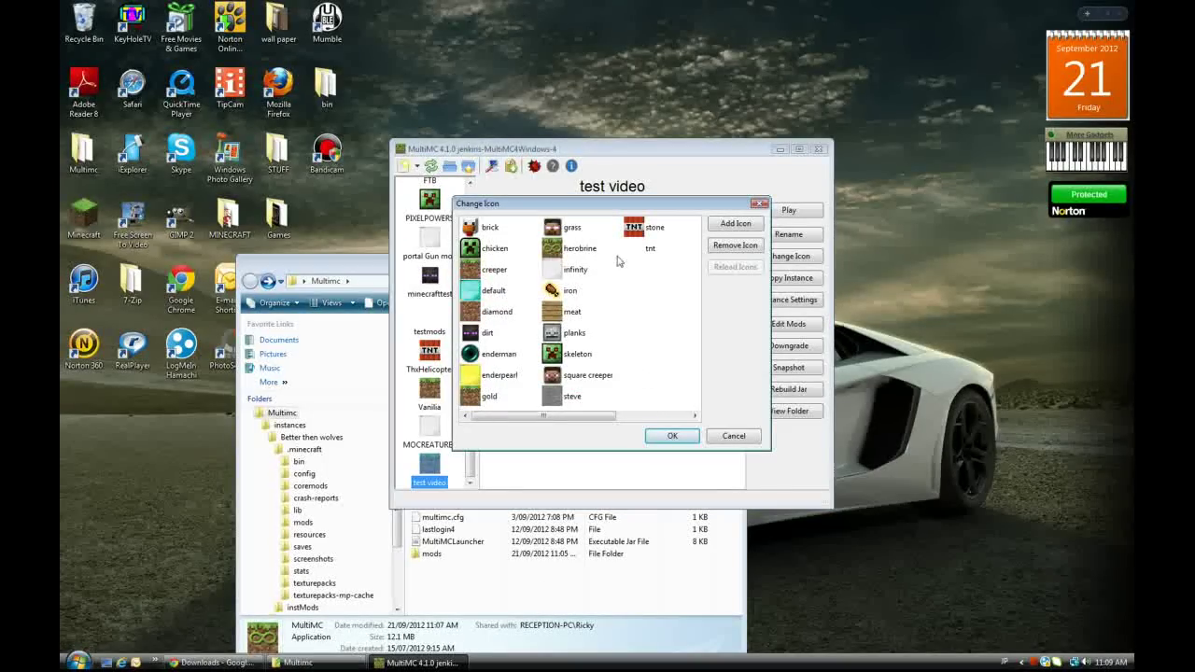
click(553, 250)
click(552, 290)
double_click(553, 291)
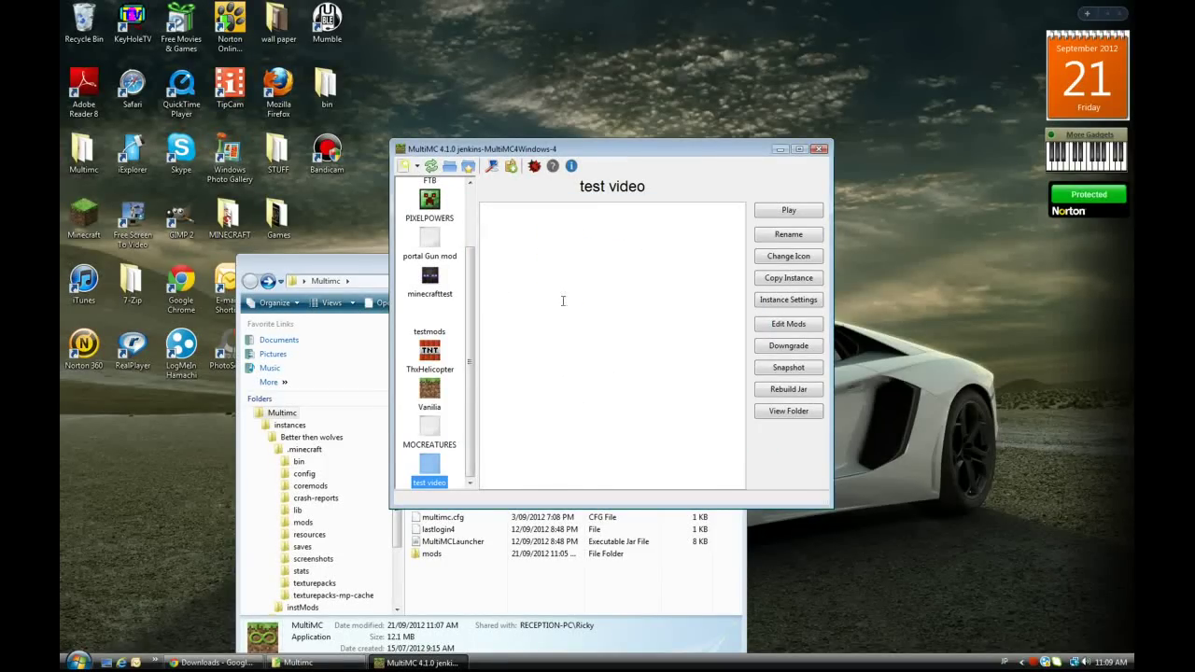
- Reopen the icon chooser for test video and start adding a custom icon image
right_click(439, 480)
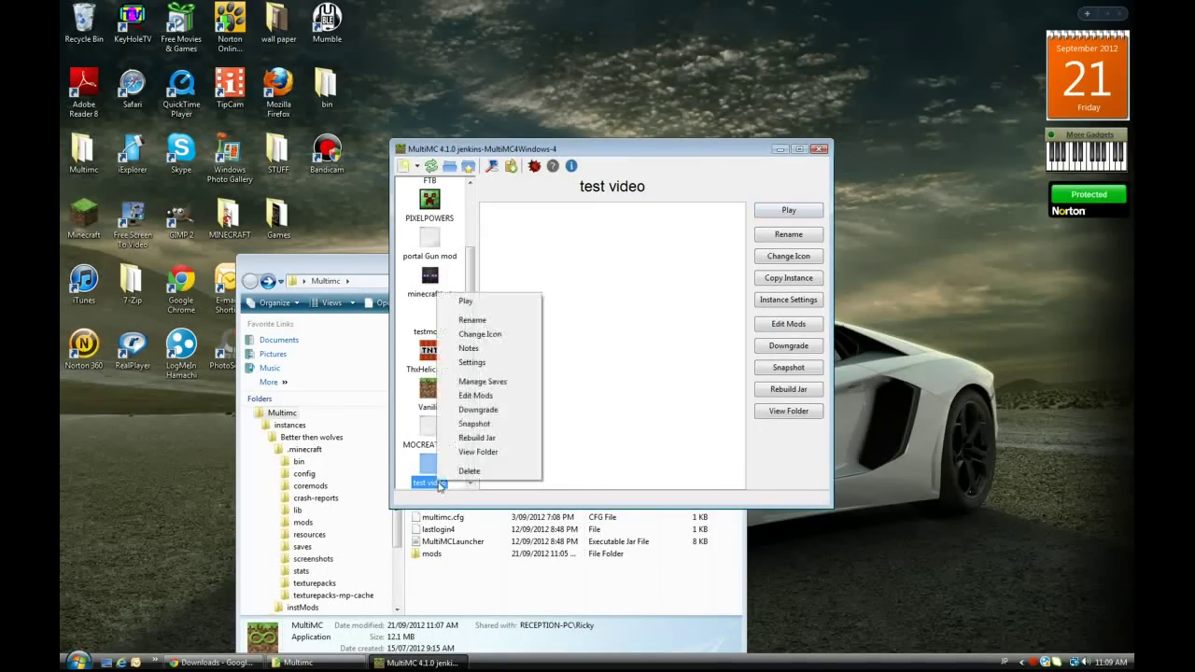
click(495, 337)
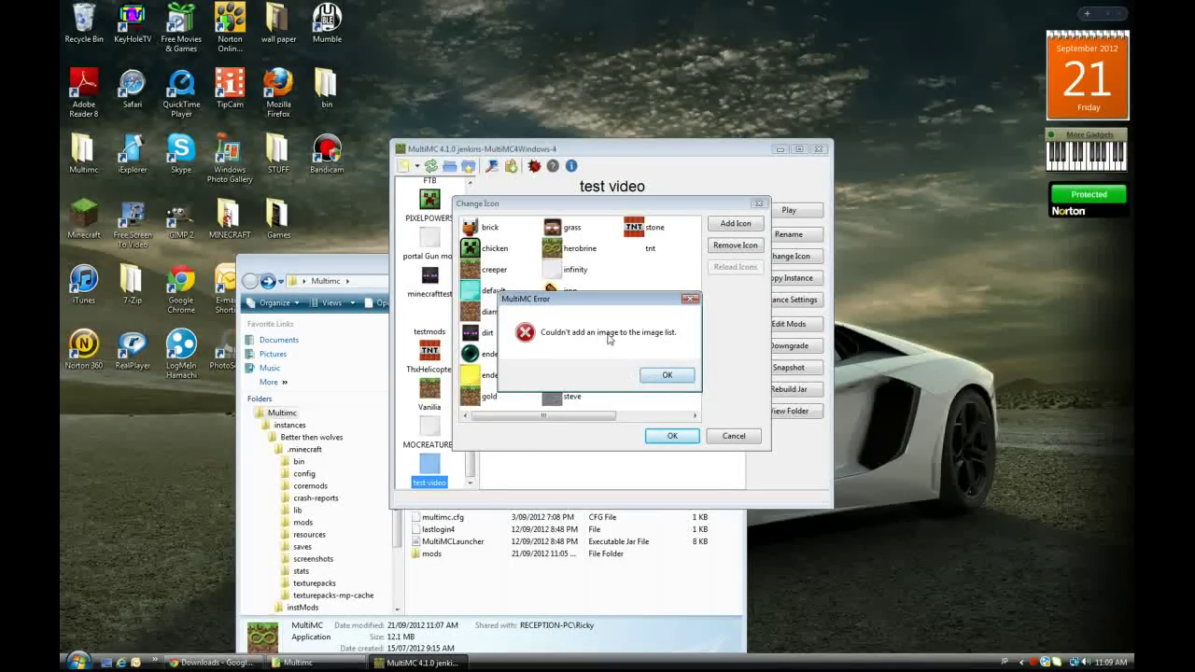
click(669, 375)
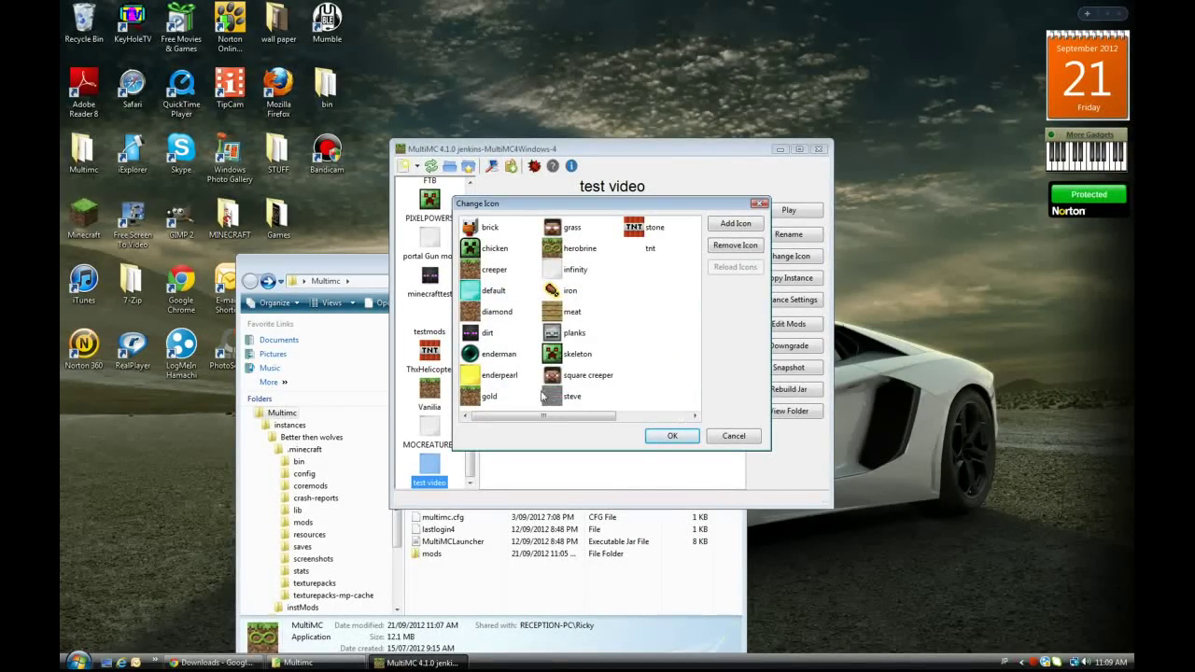
click(733, 225)
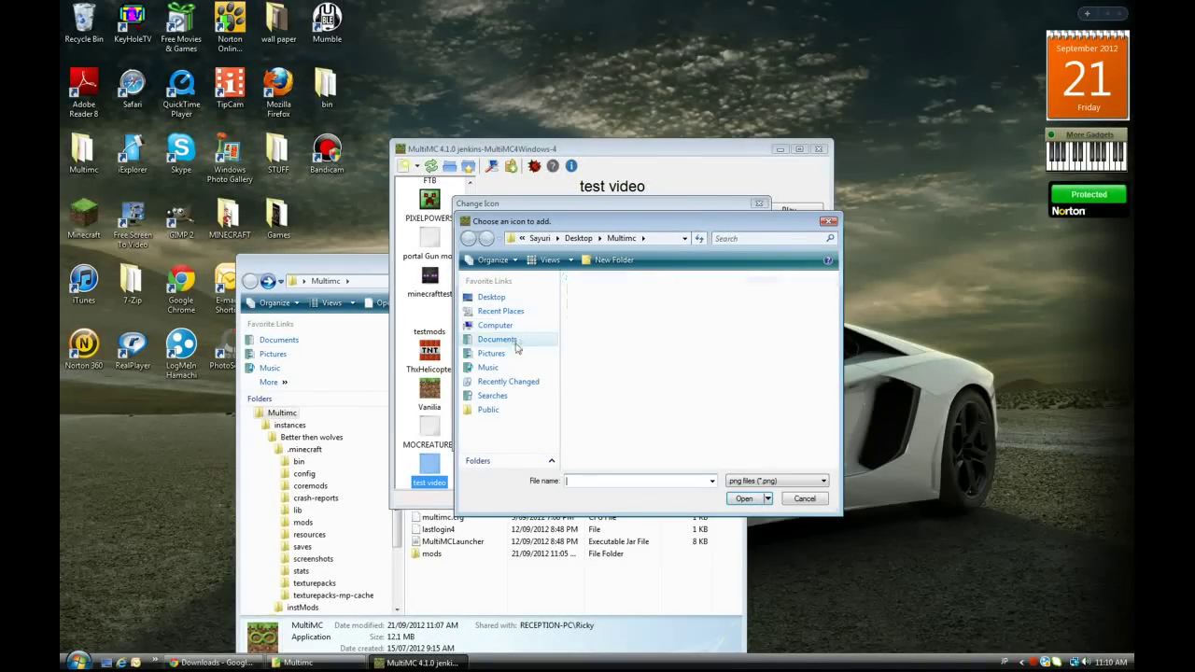
- Navigate the file chooser through Local Disk (C:) and Users to the Desktop\PHOTOS folder
click(516, 342)
click(492, 297)
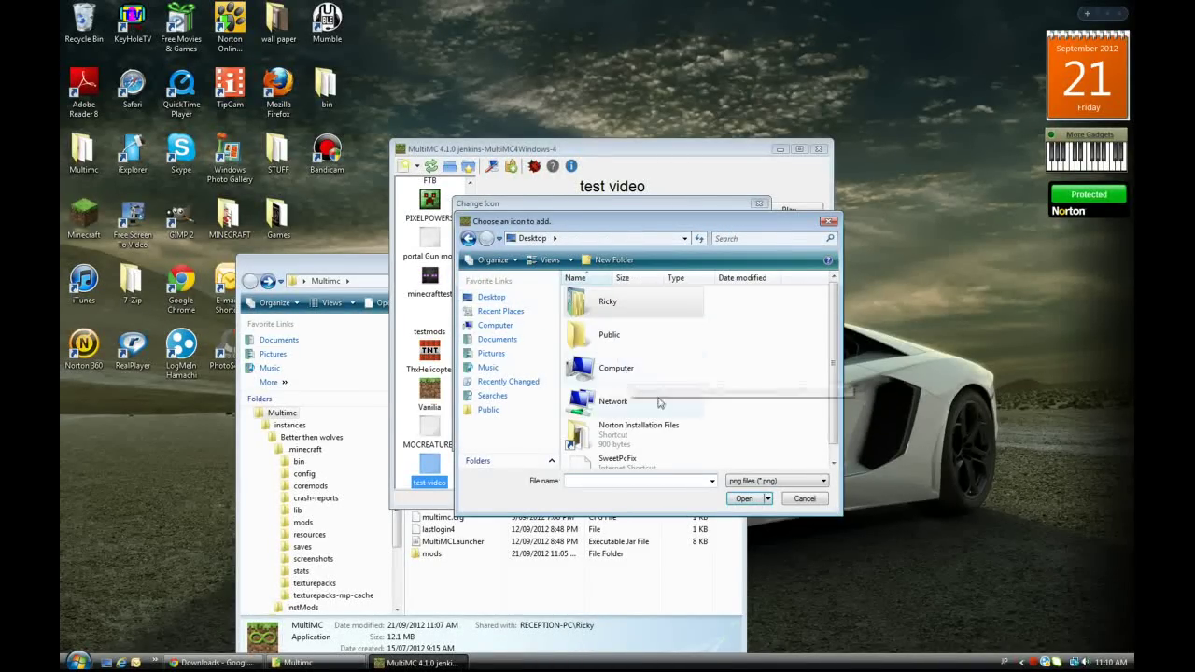
scroll(800, 414, down, 1)
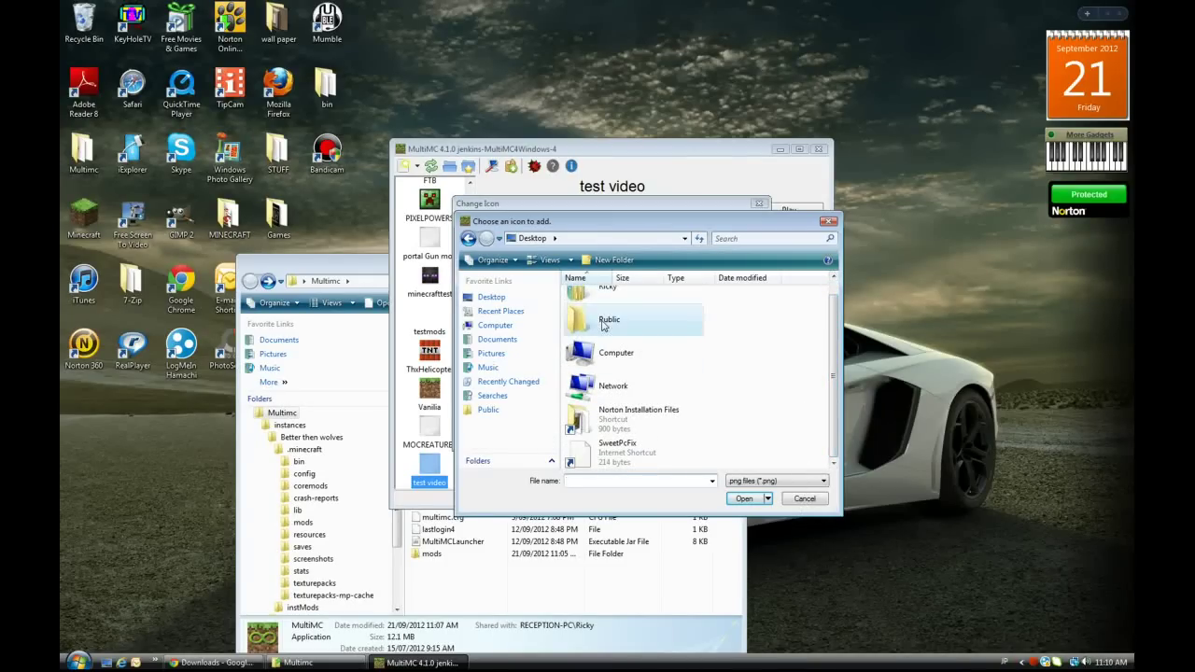
click(493, 297)
double_click(583, 334)
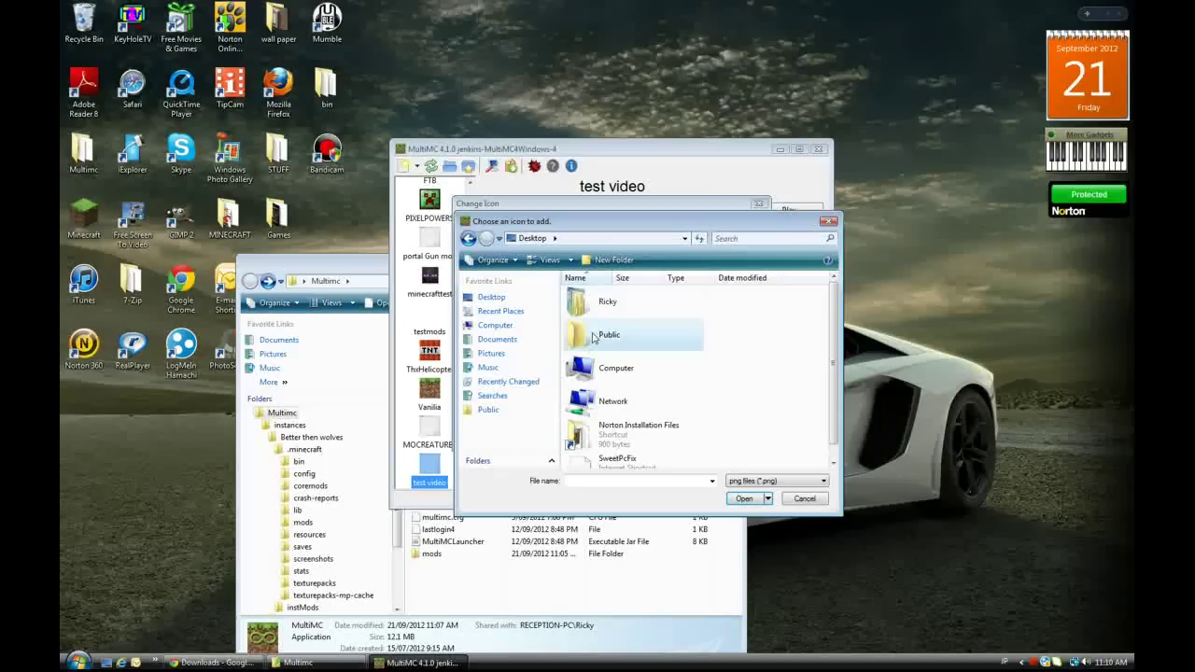
click(495, 297)
double_click(614, 354)
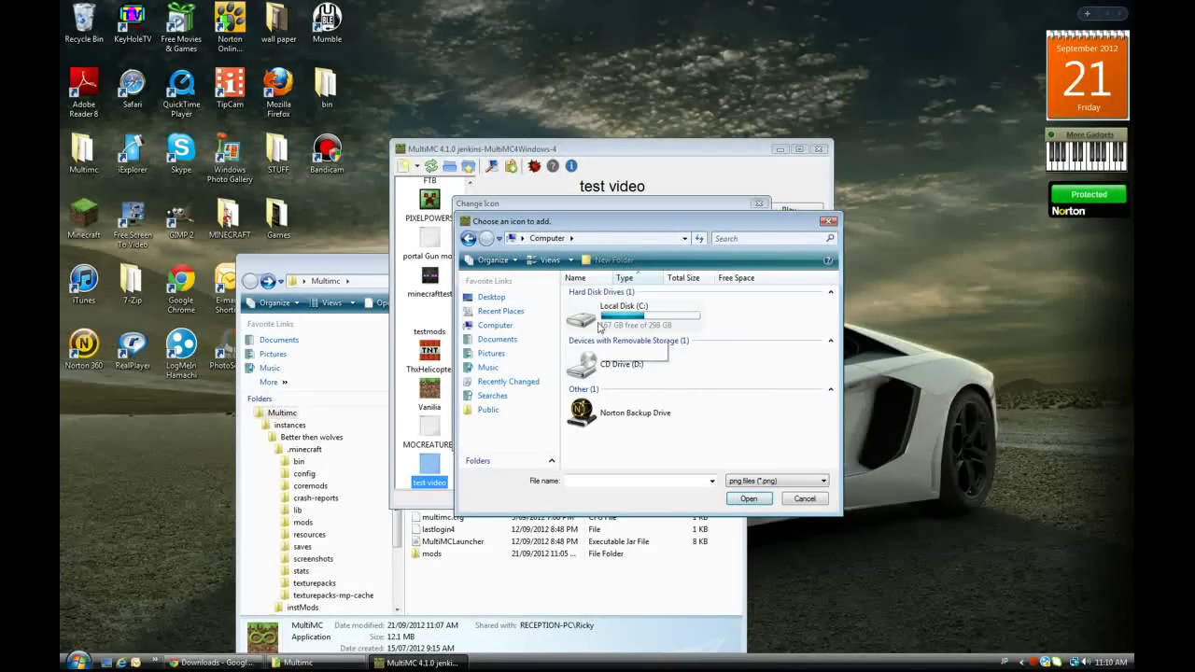
double_click(612, 315)
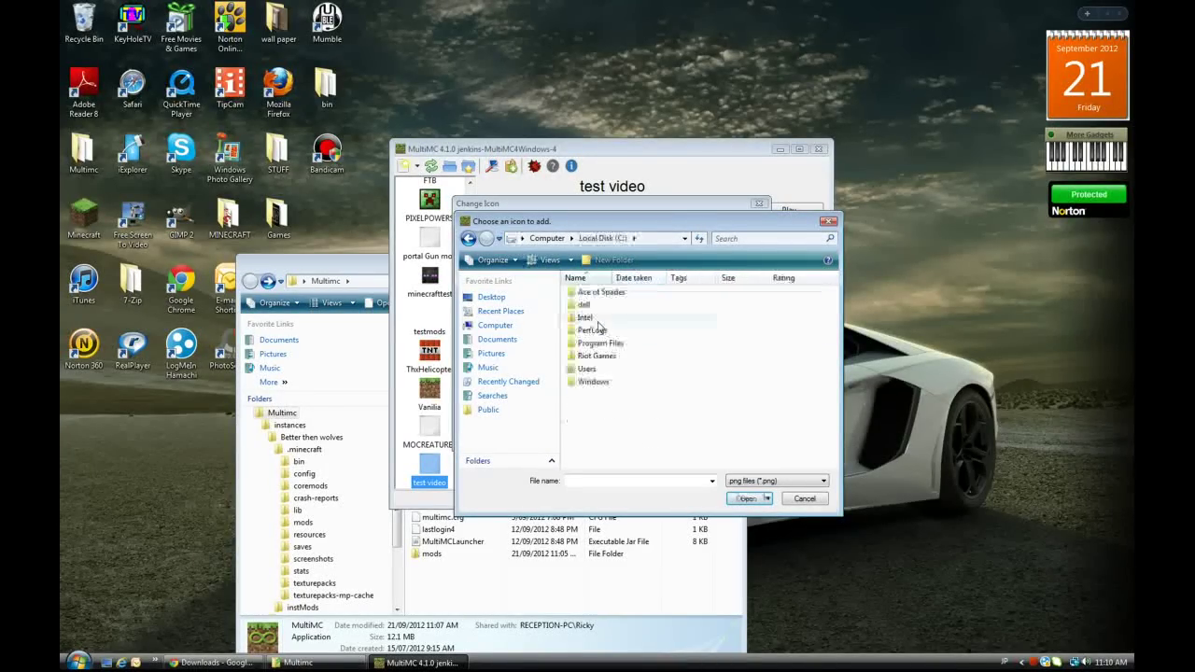
double_click(594, 371)
double_click(593, 359)
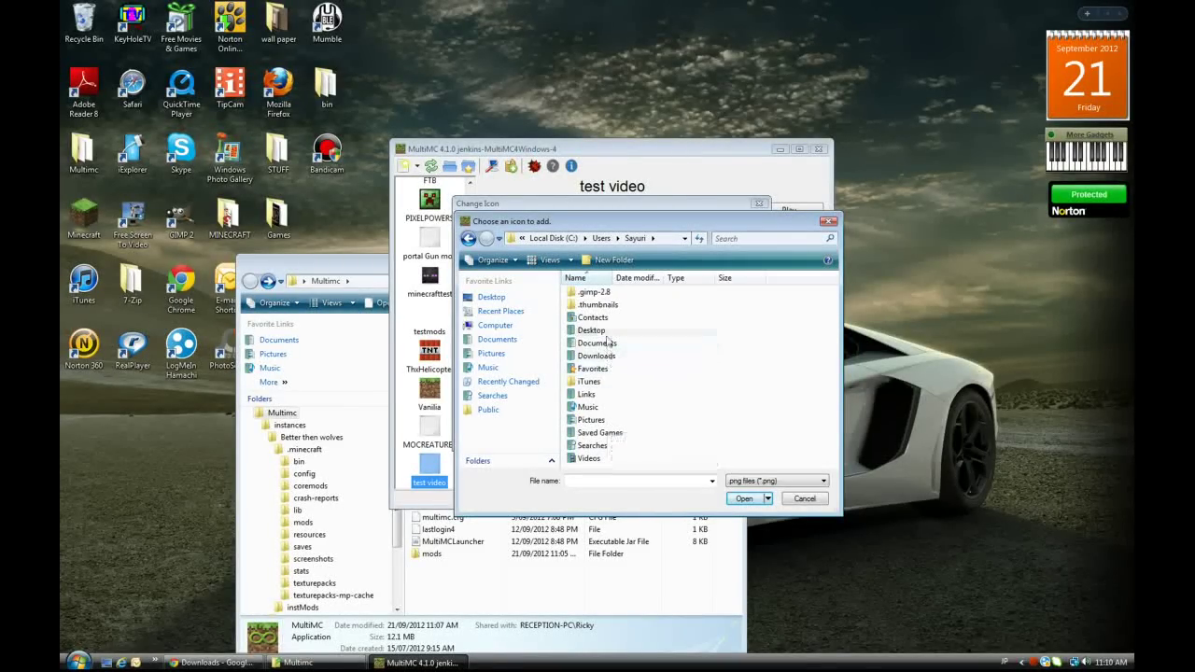
double_click(600, 331)
double_click(602, 361)
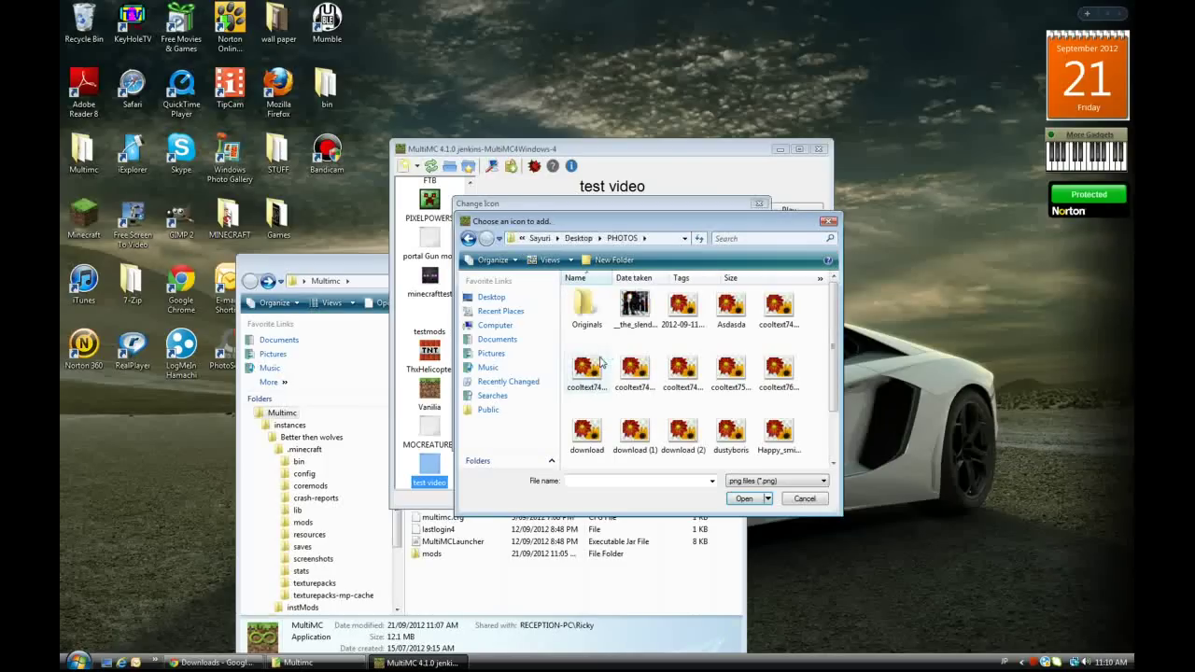
- Add the Asdasda image as an icon and confirm it for test video
click(727, 313)
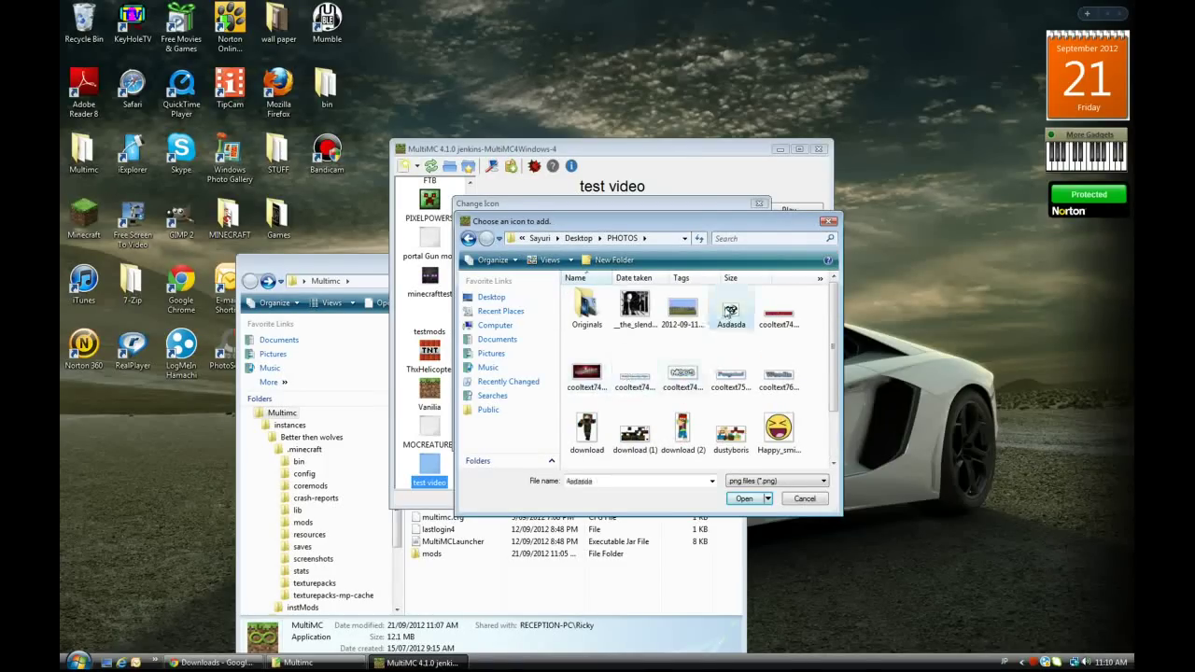
double_click(727, 313)
click(685, 375)
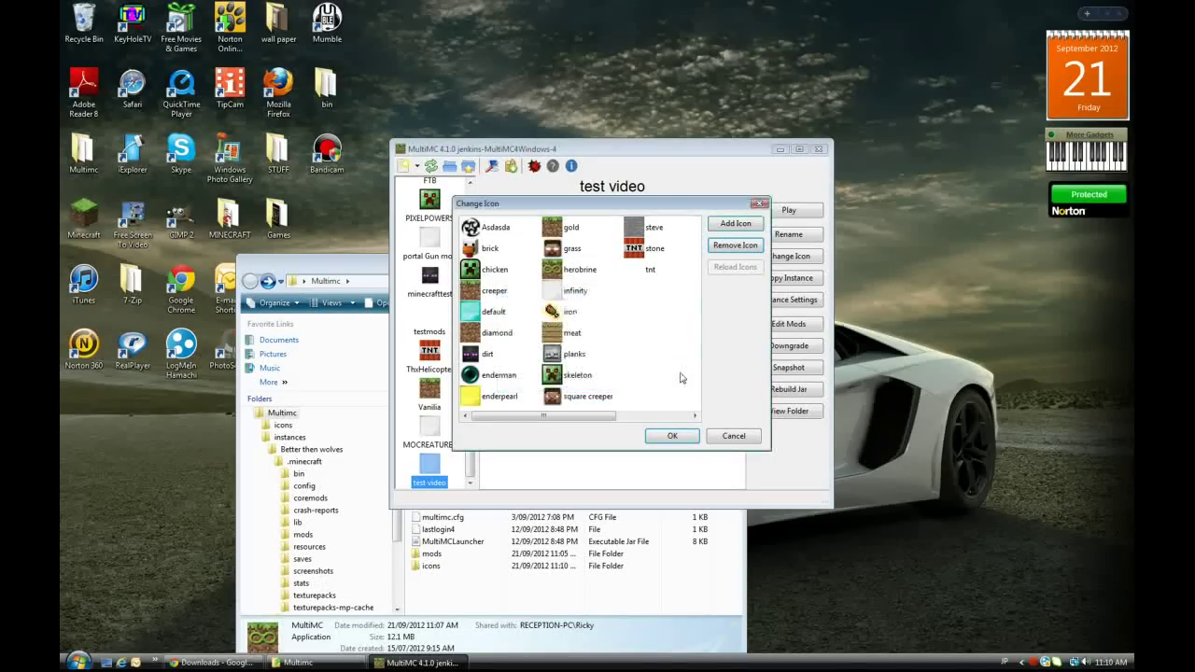
click(674, 437)
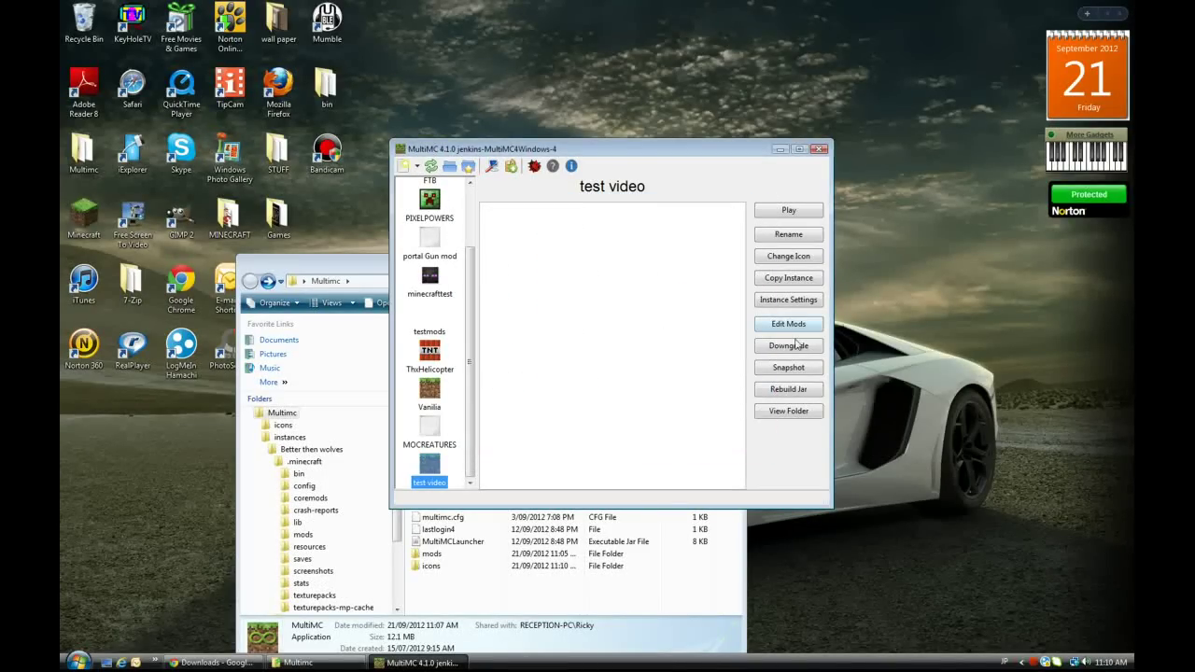
- Attempt a refused version downgrade, then launch test video and log in with the account password
click(791, 369)
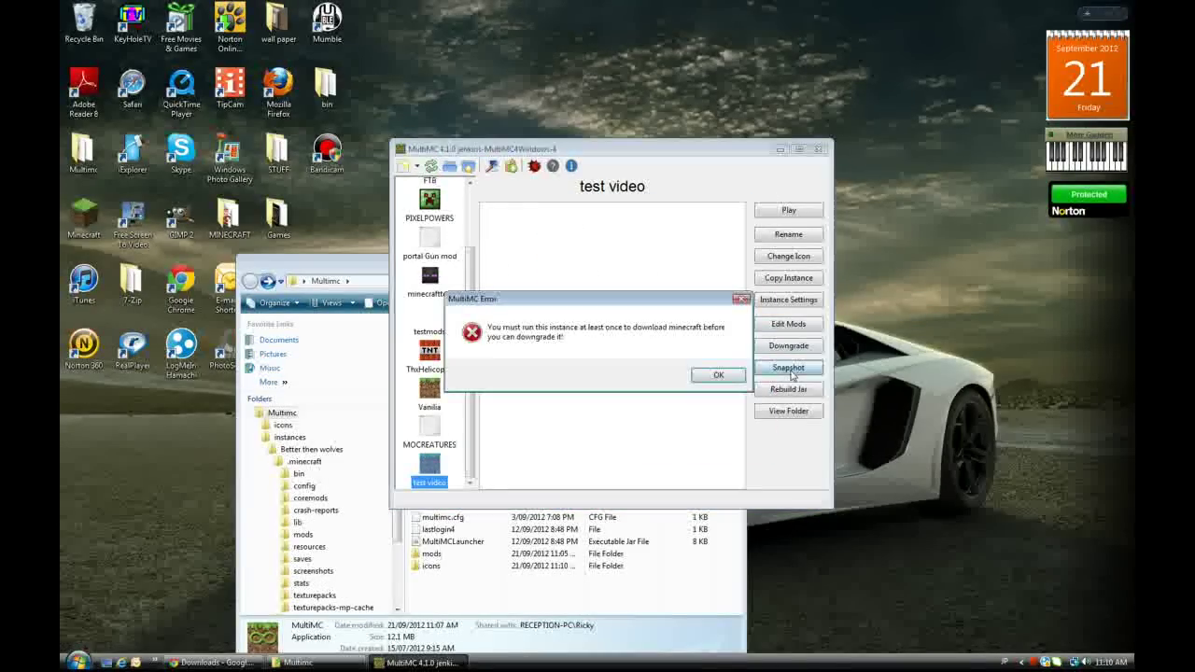
click(718, 376)
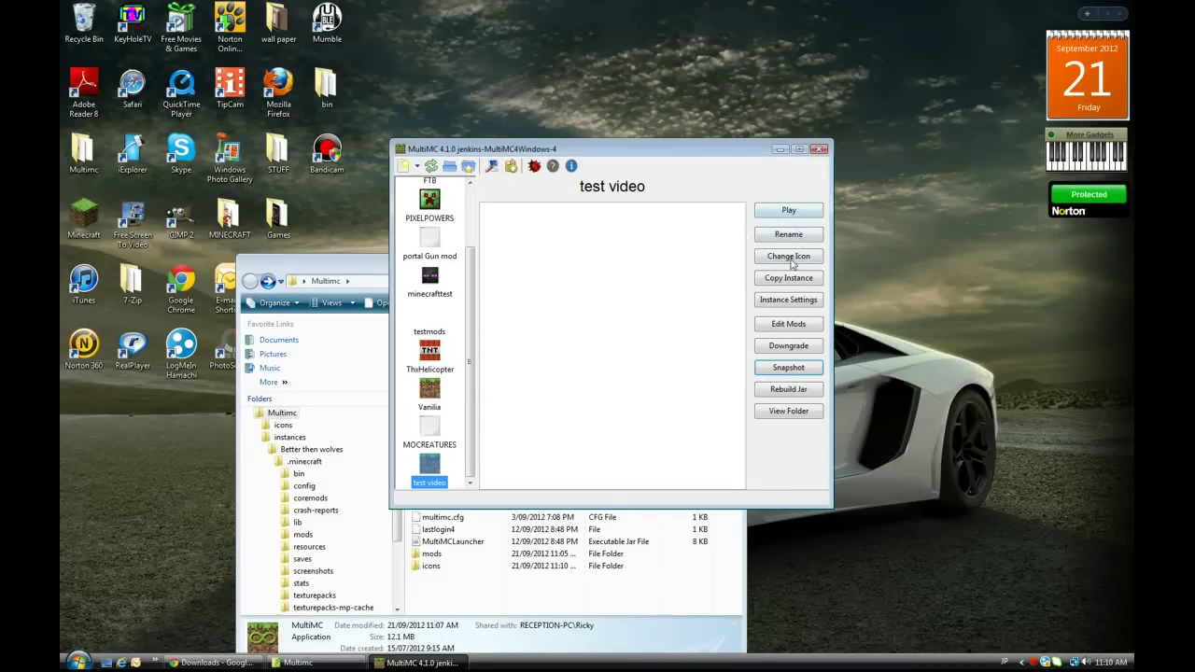
click(789, 211)
key(Tab)
text(•••)
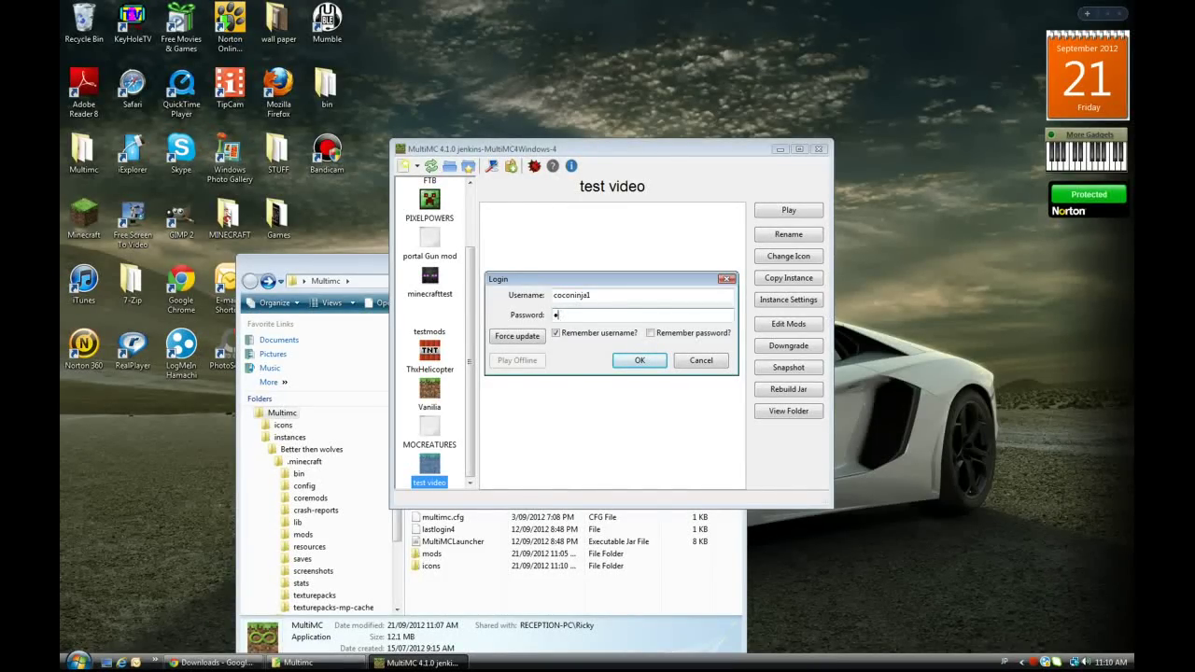
key(Return)
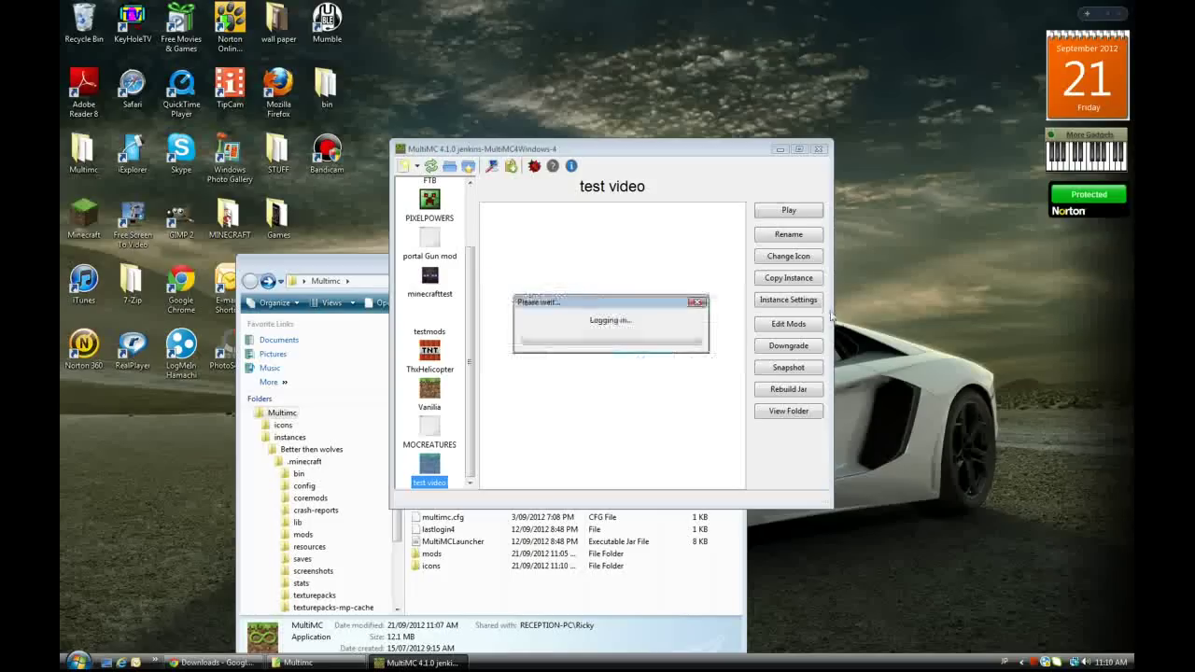